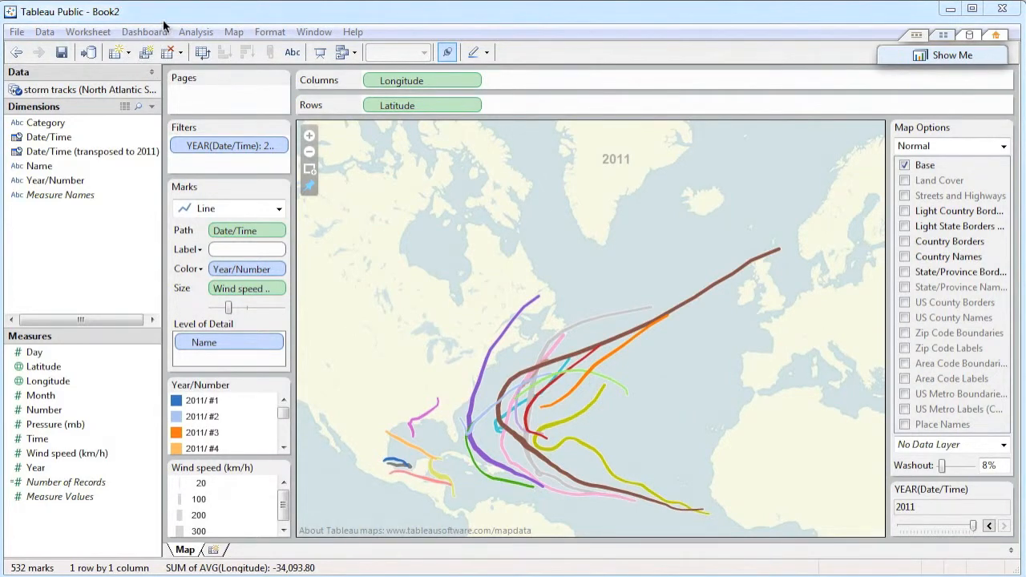
# Create a new worksheet and place Date/Time (transposed to 2011) on the columns as an exact date.
pyautogui.click(129, 54)
pyautogui.click(150, 74)
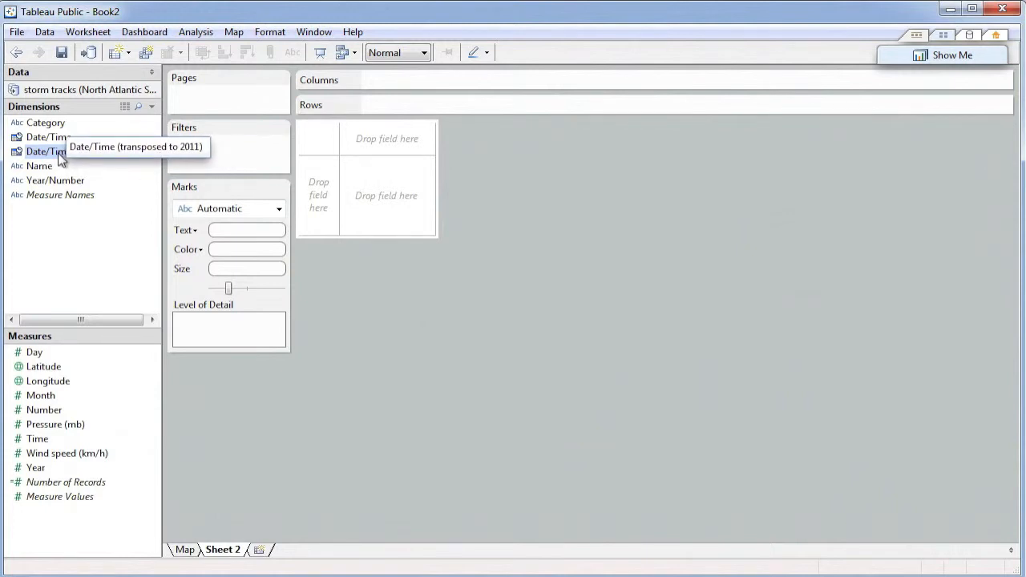
pyautogui.moveTo(58, 152); pyautogui.dragTo(455, 80)
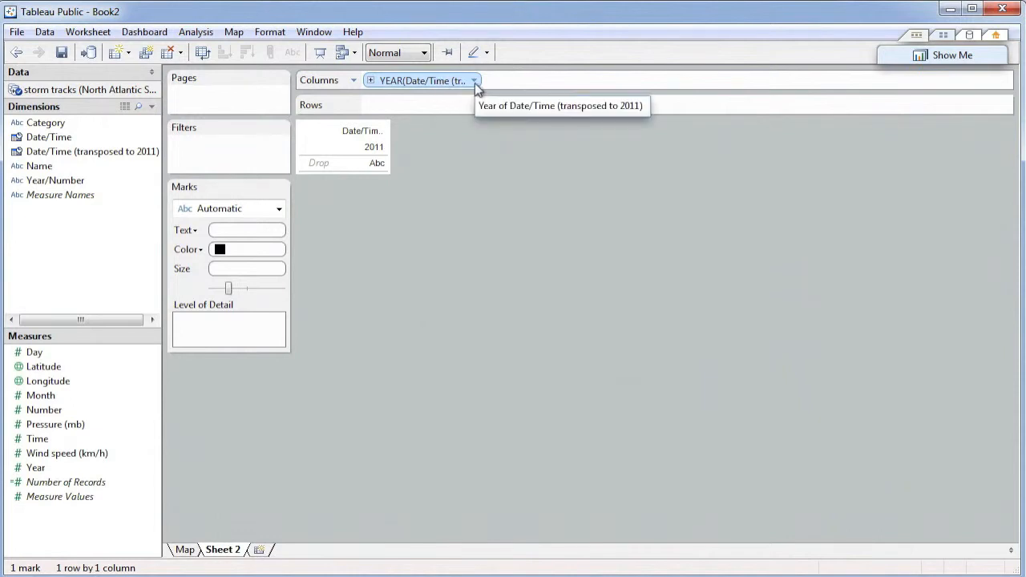
pyautogui.click(474, 82)
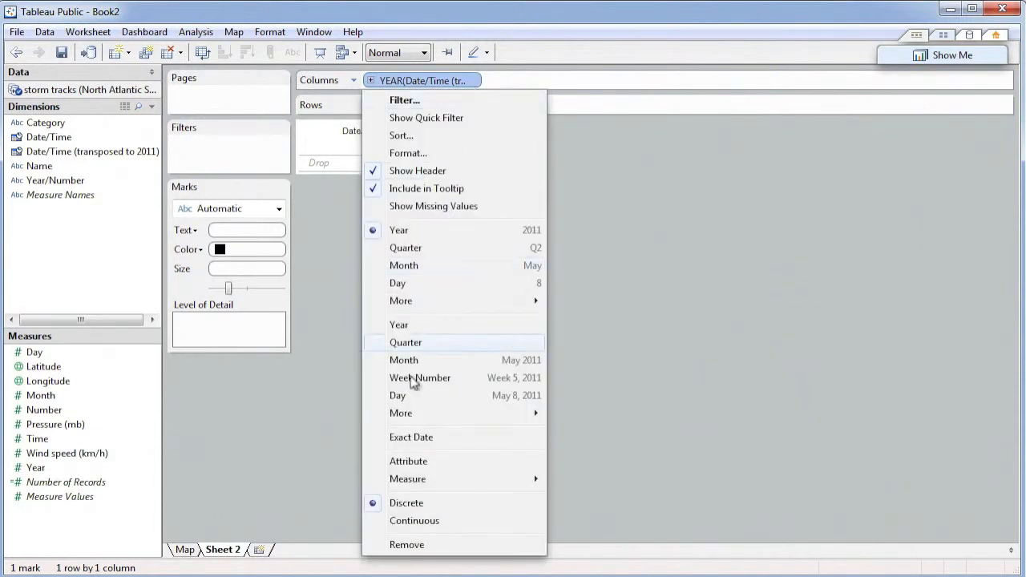
pyautogui.click(411, 438)
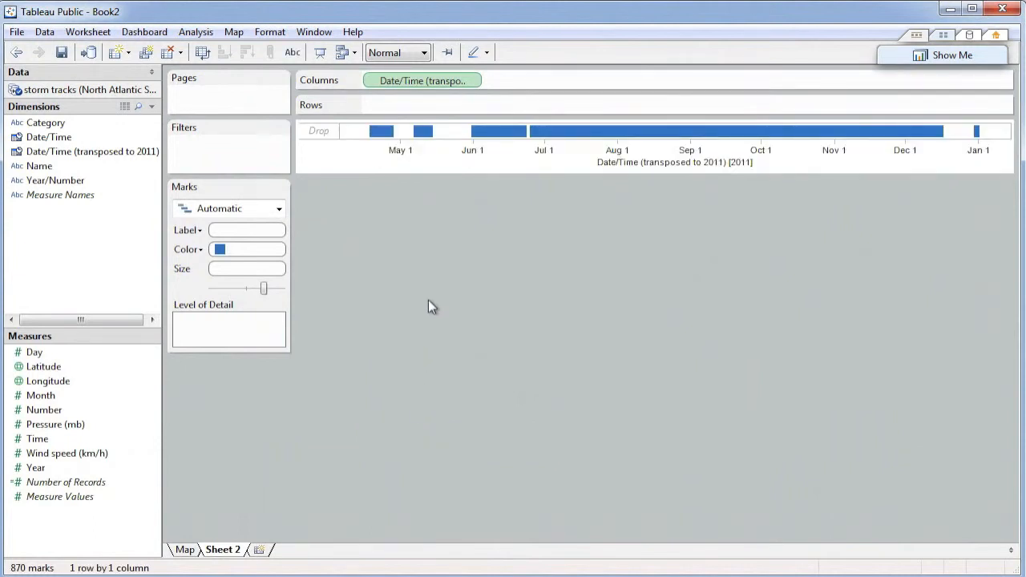
# Add Wind speed (km/h) to the rows and turn off aggregation of measures.
pyautogui.click(74, 455)
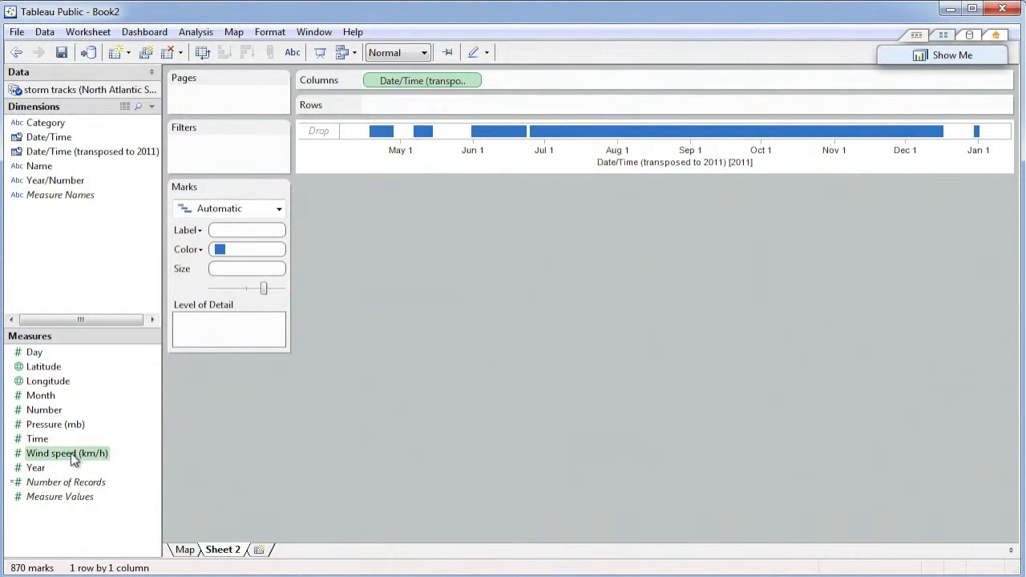
pyautogui.moveTo(73, 457); pyautogui.dragTo(451, 110)
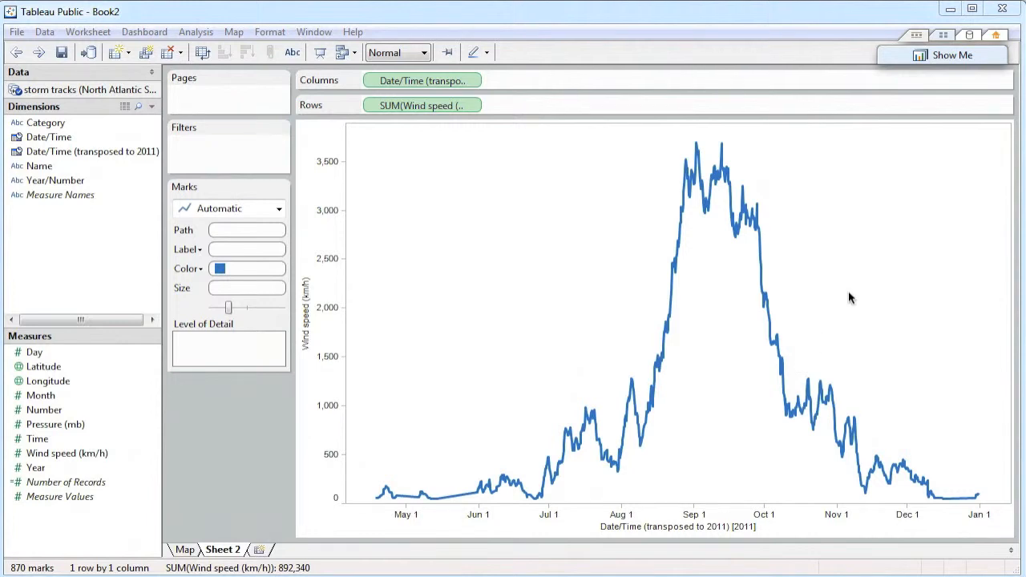
pyautogui.click(929, 61)
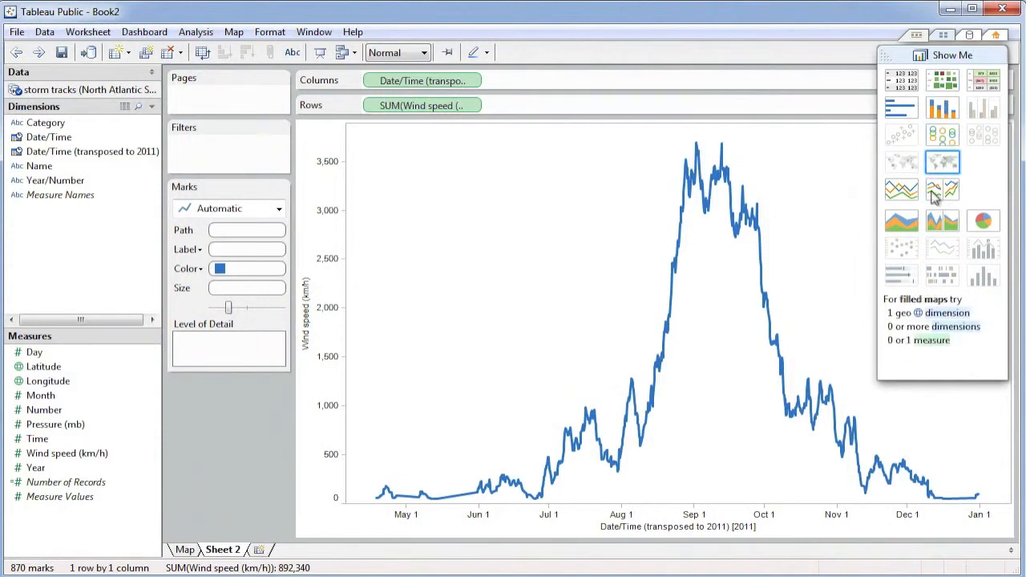
pyautogui.click(921, 56)
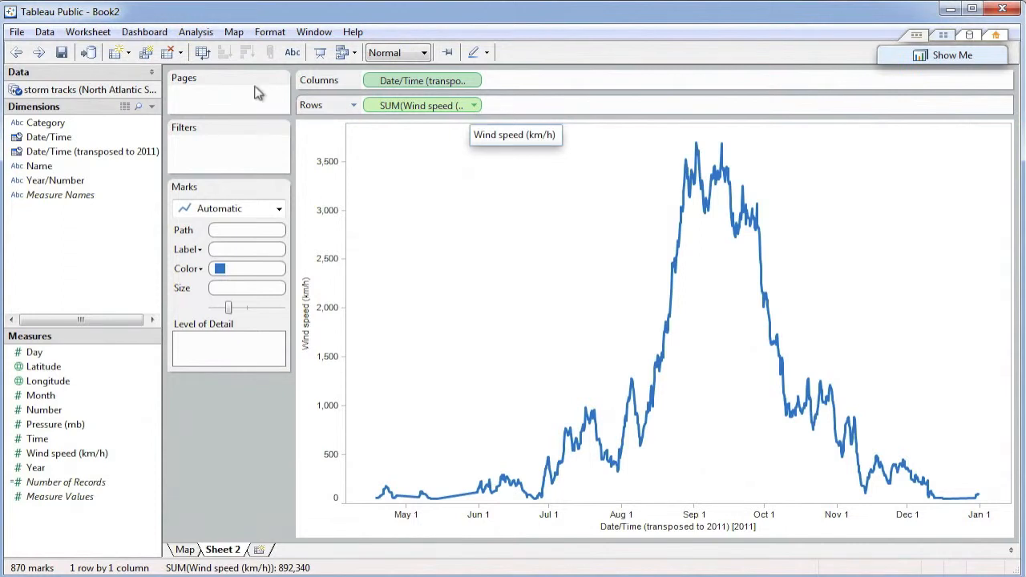
pyautogui.click(194, 33)
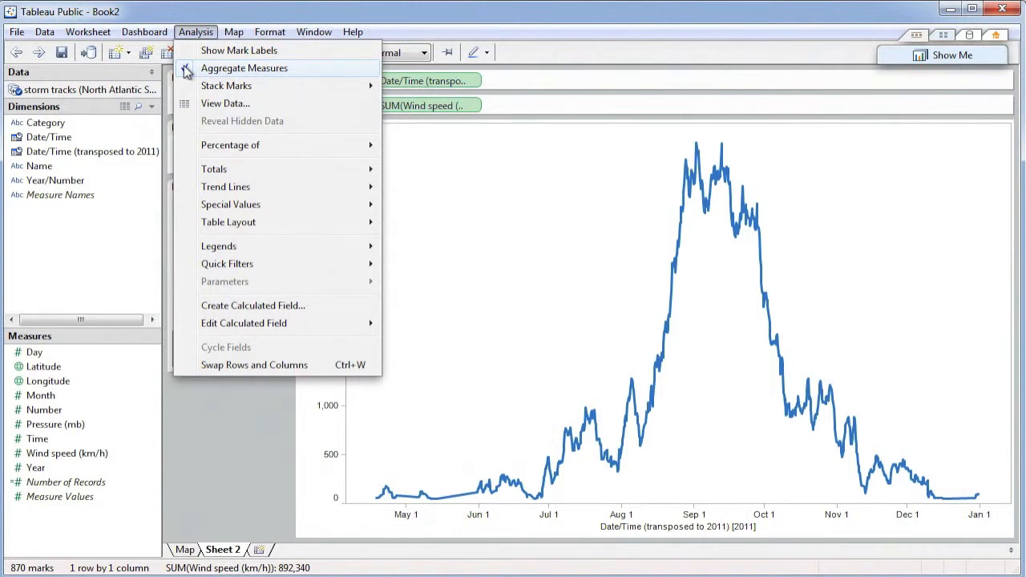
pyautogui.click(186, 69)
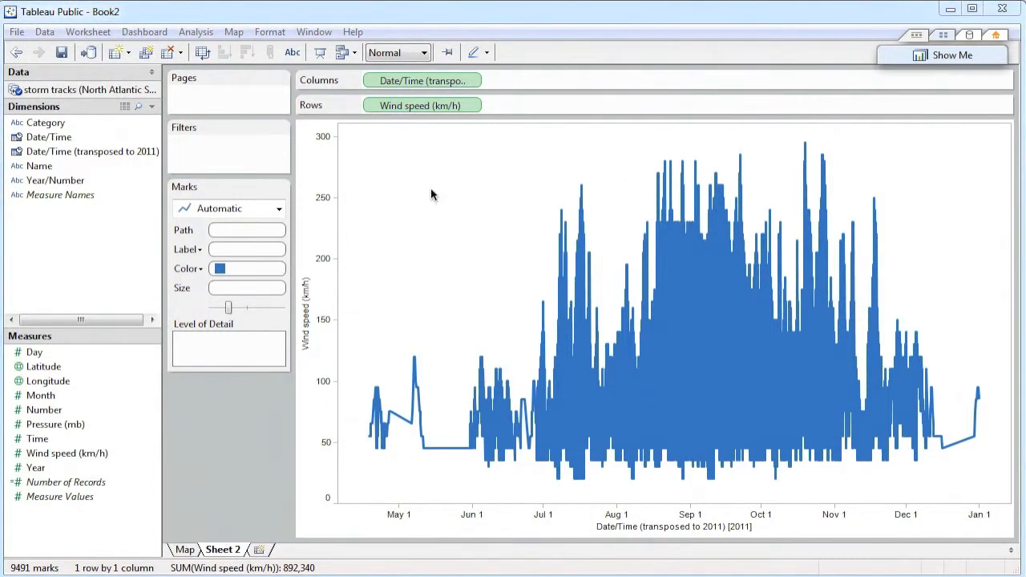
# Color the lines by Year/Number, adding all members of the field.
pyautogui.click(68, 184)
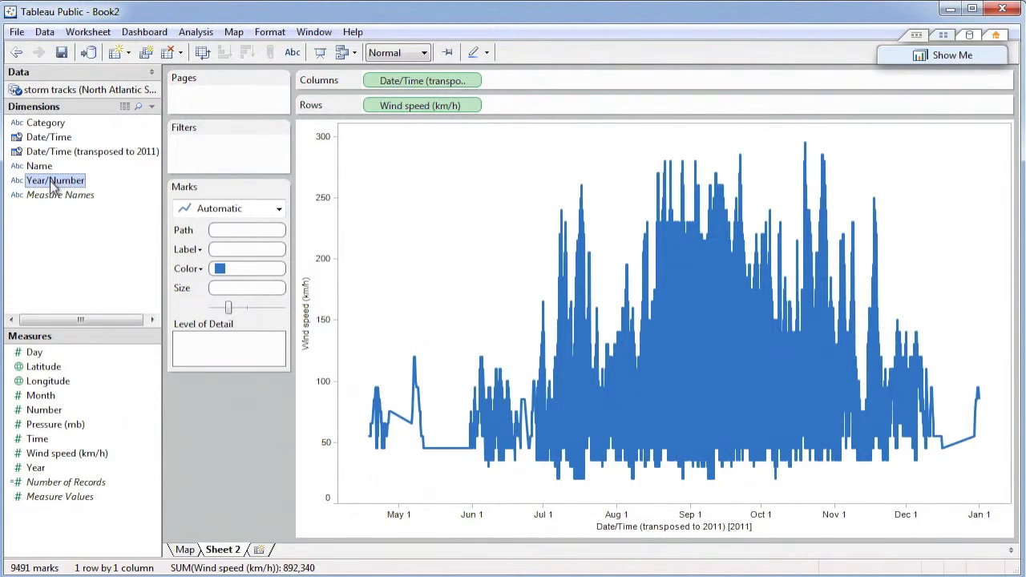
pyautogui.moveTo(53, 186); pyautogui.dragTo(241, 272)
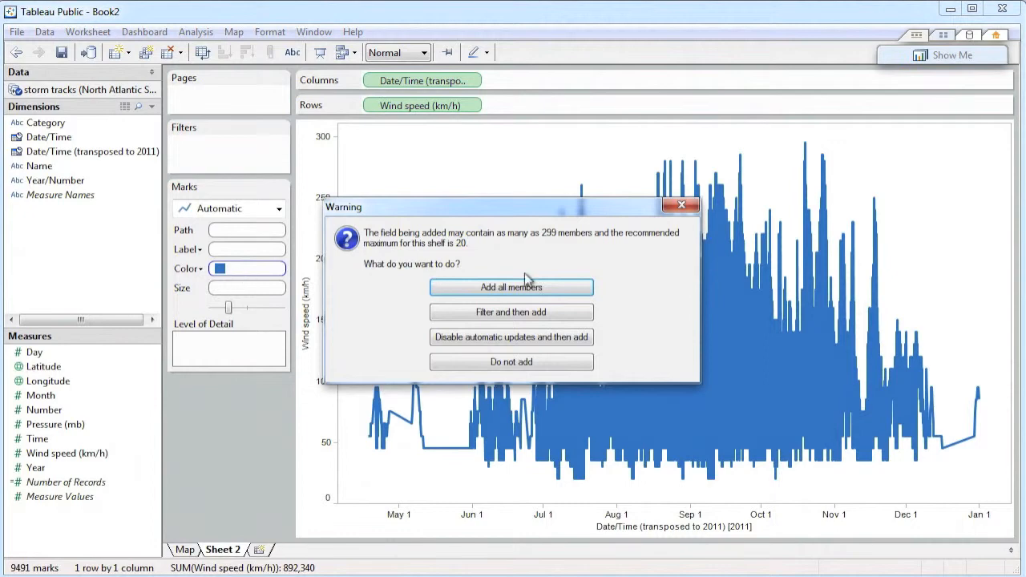
pyautogui.click(542, 288)
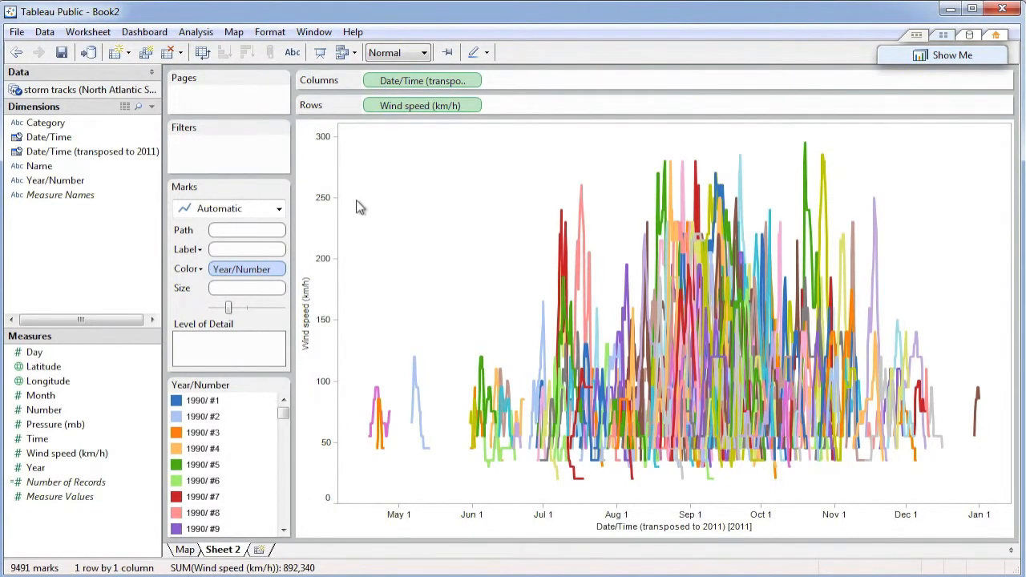
# Give the Wind speed (km/h) axis a fixed range ending at 300.
pyautogui.rightClick(323, 207)
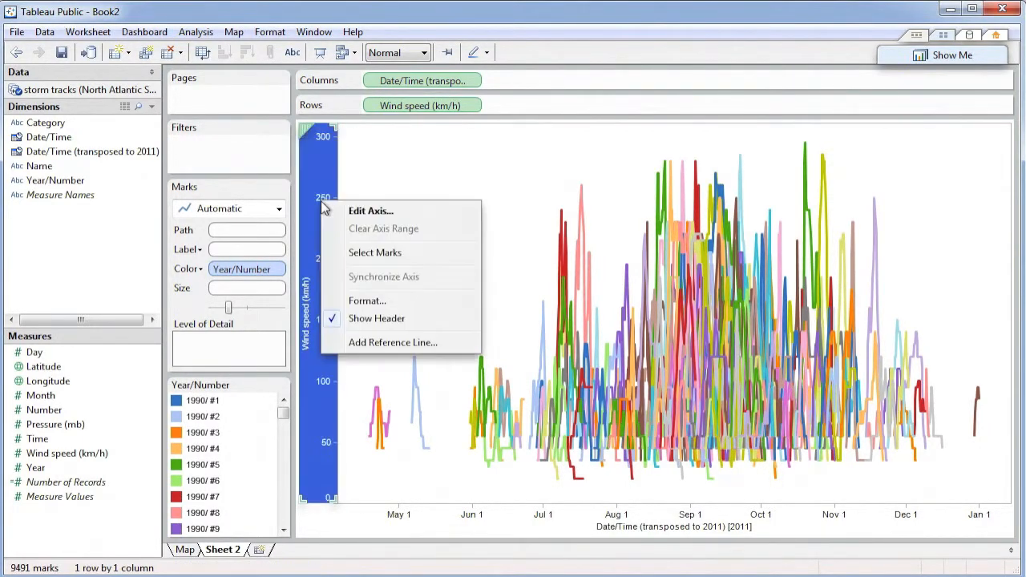
pyautogui.click(371, 213)
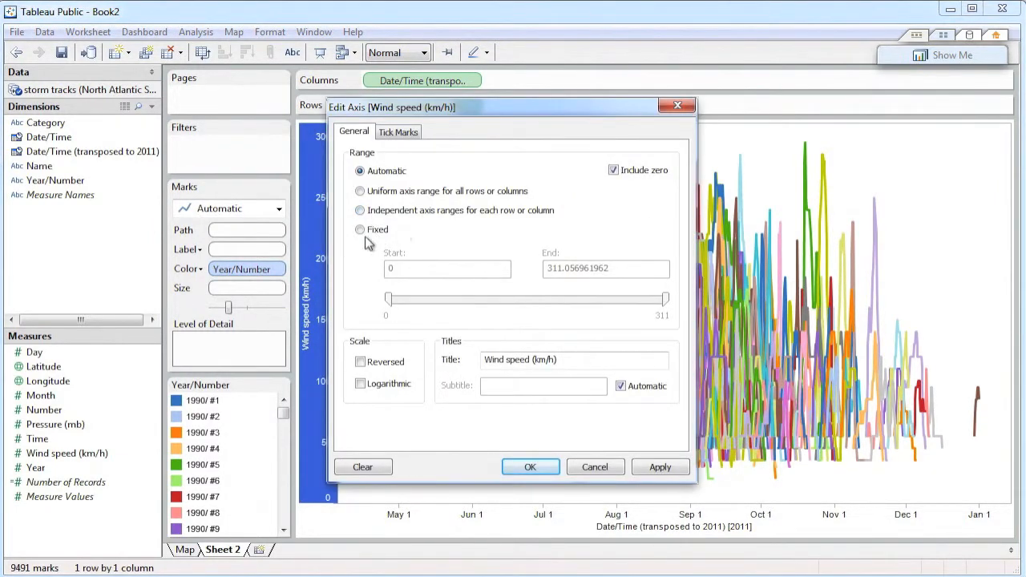
pyautogui.click(360, 231)
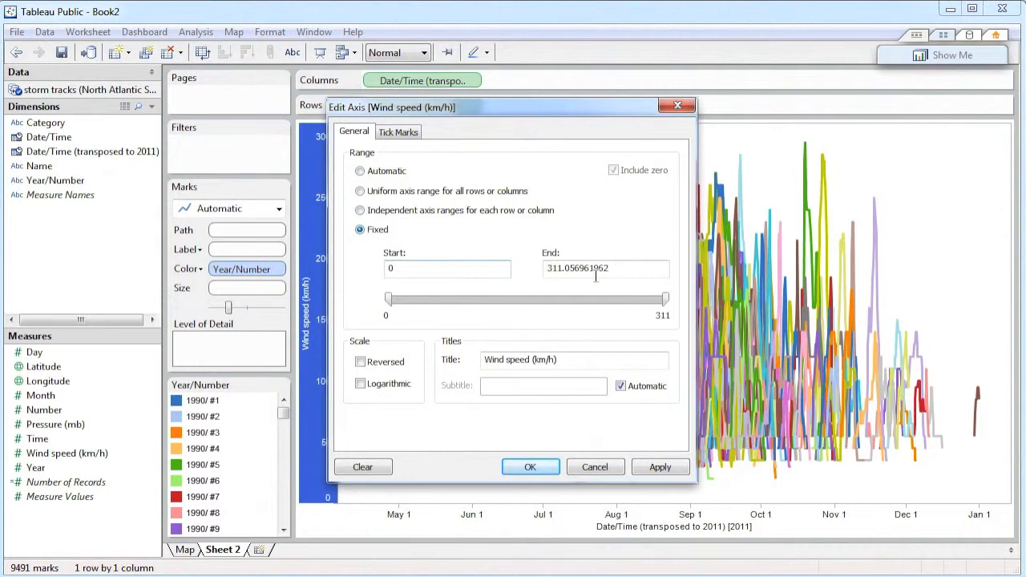
pyautogui.moveTo(628, 271); pyautogui.dragTo(532, 273)
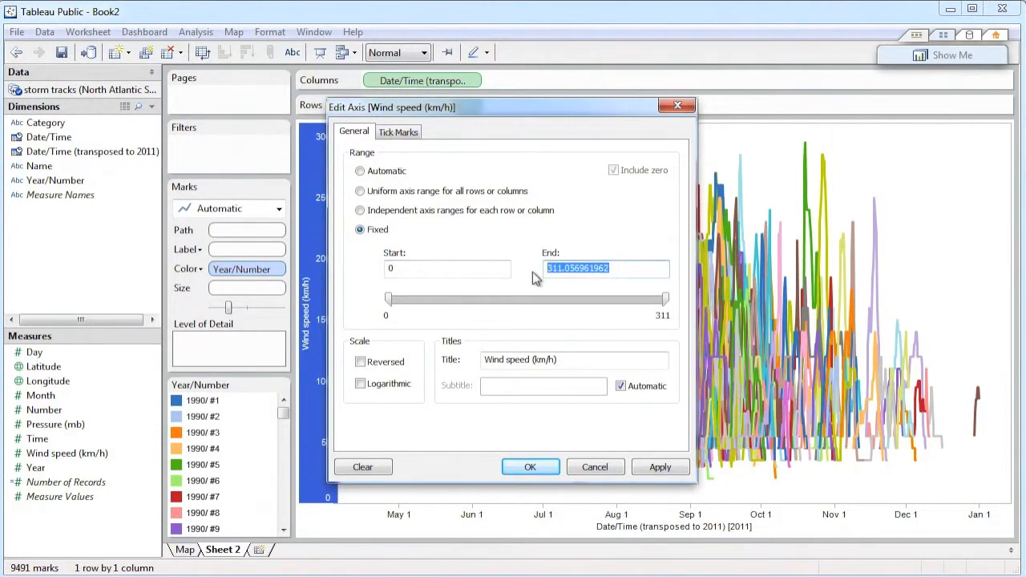
pyautogui.write('300')
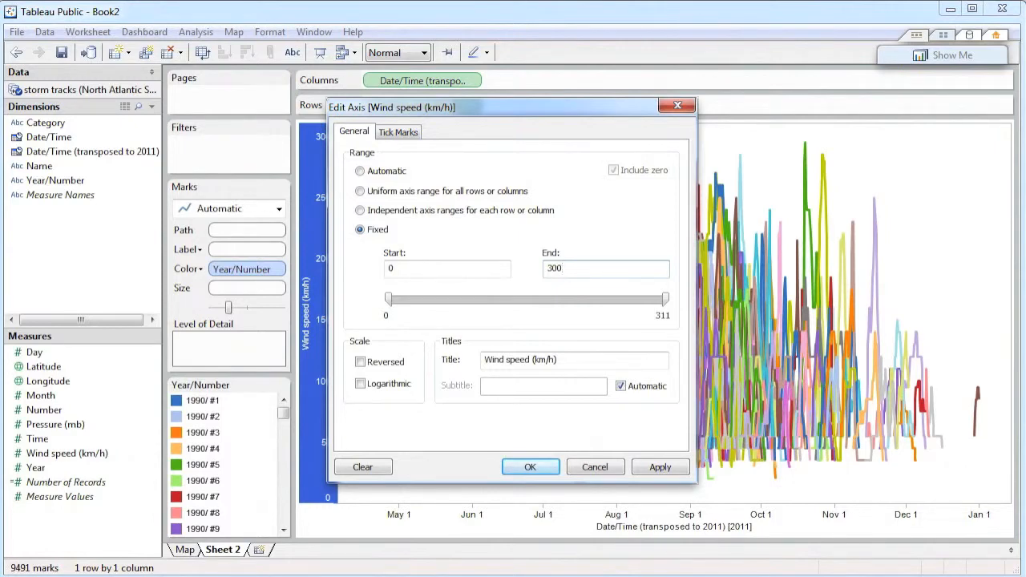
pyautogui.click(531, 469)
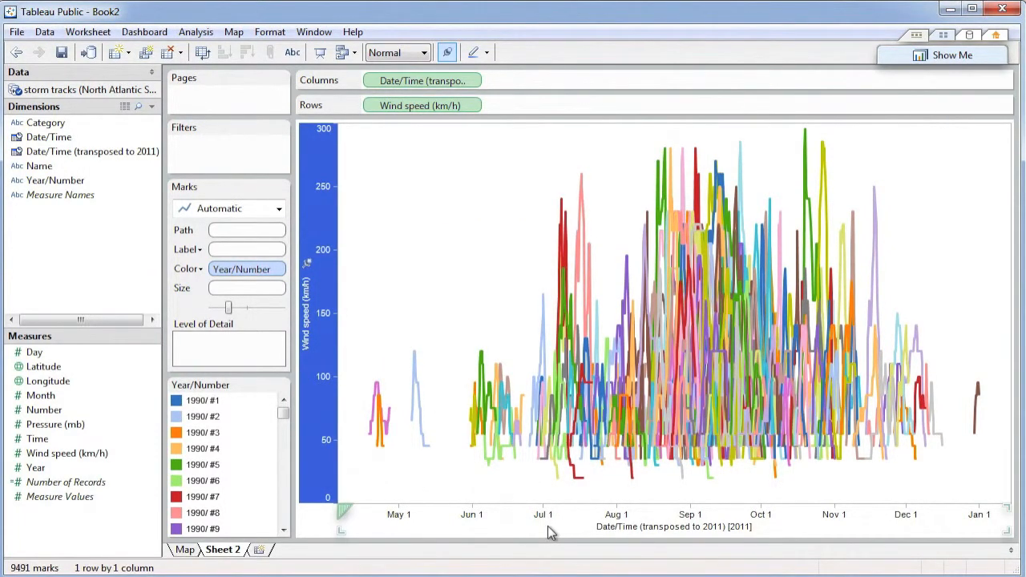
# Give the date axis a fixed range from 4/1/2011 to 12/31/2011.
pyautogui.rightClick(547, 526)
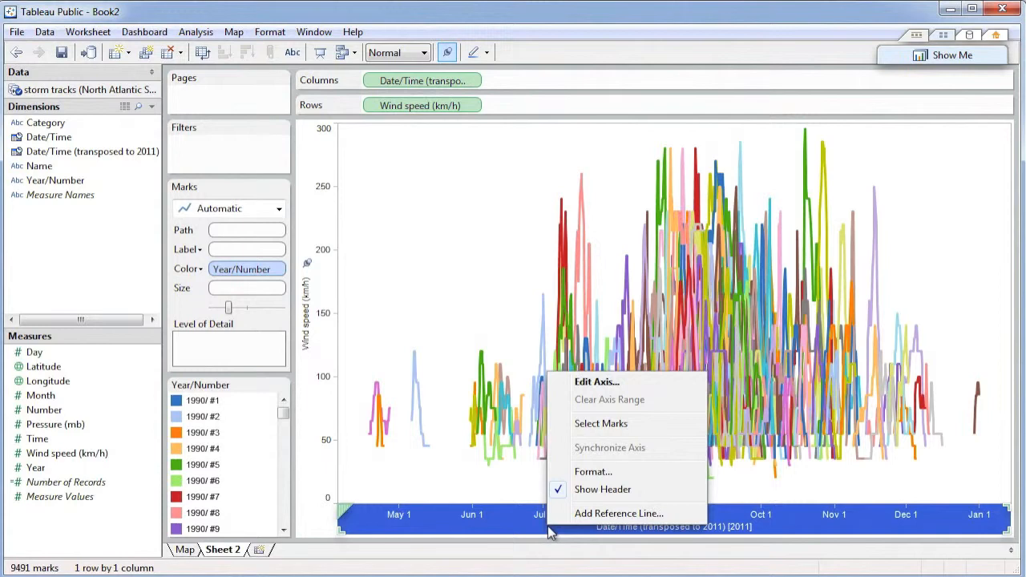
pyautogui.click(600, 385)
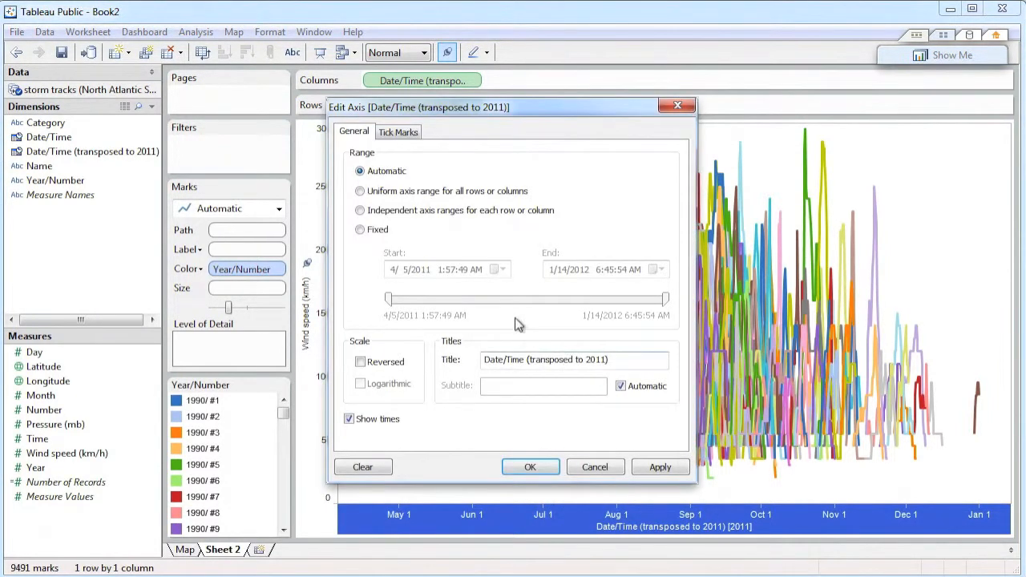
pyautogui.click(362, 230)
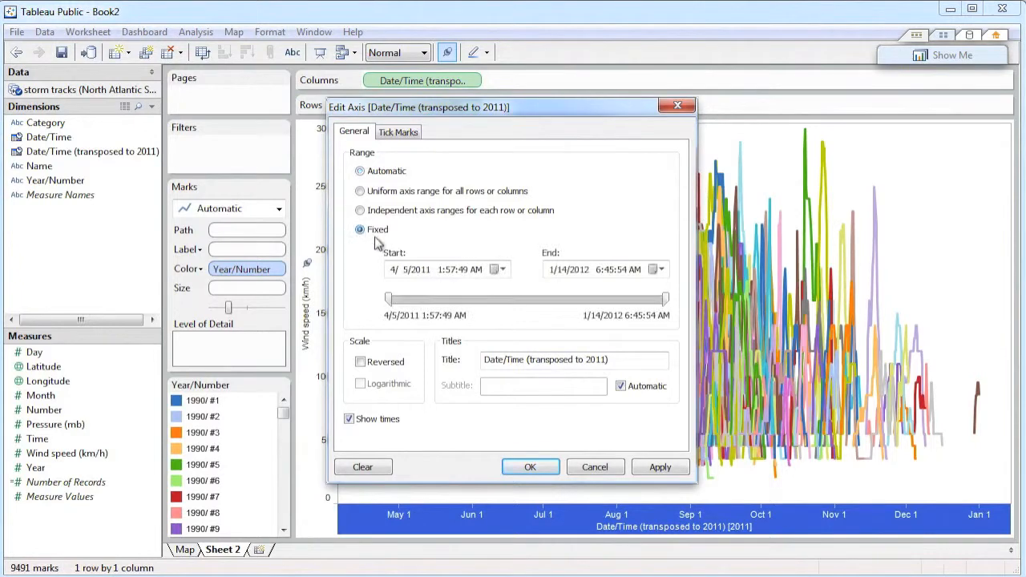
pyautogui.click(502, 270)
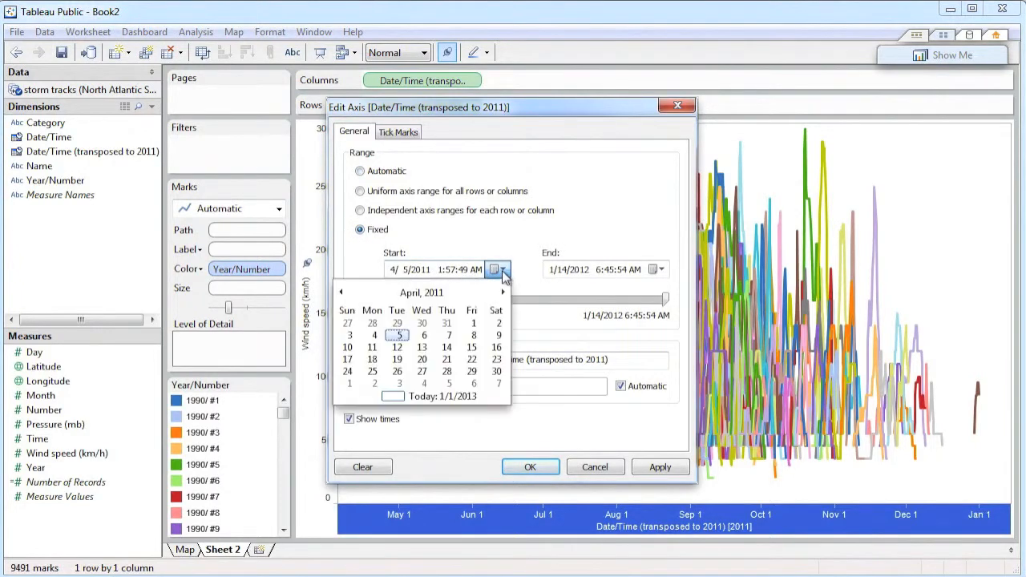
pyautogui.click(474, 324)
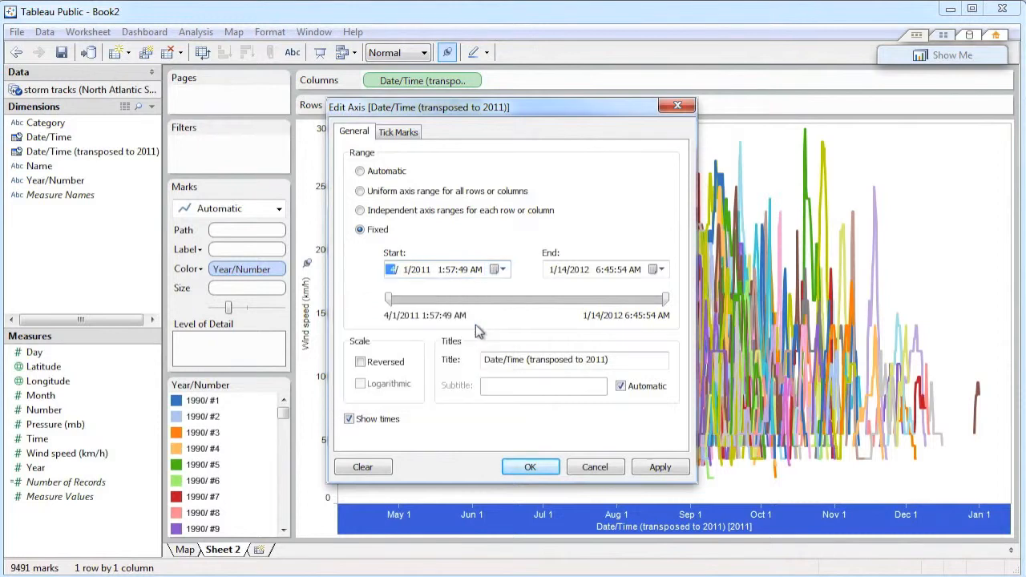
pyautogui.click(660, 270)
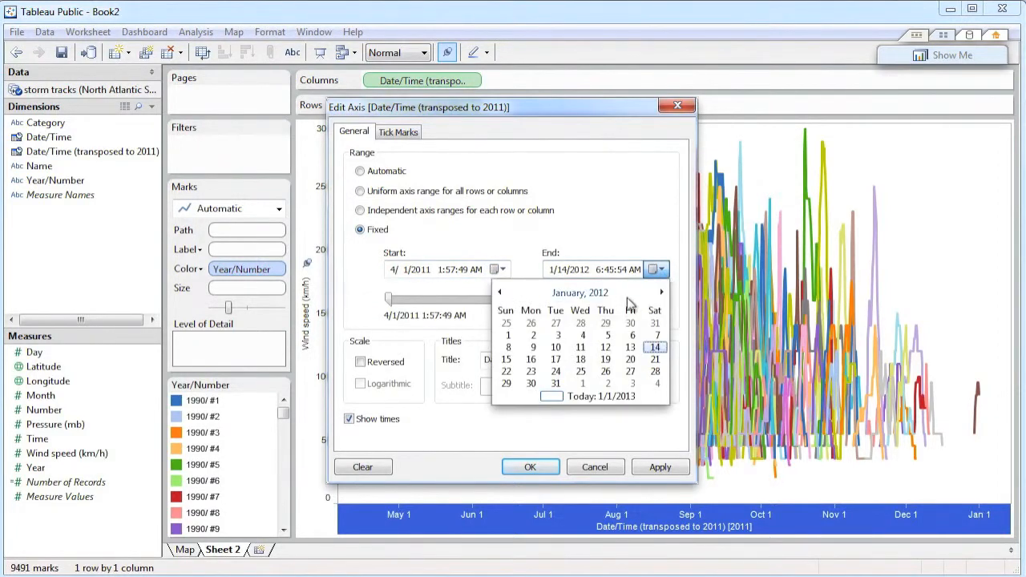
pyautogui.click(499, 293)
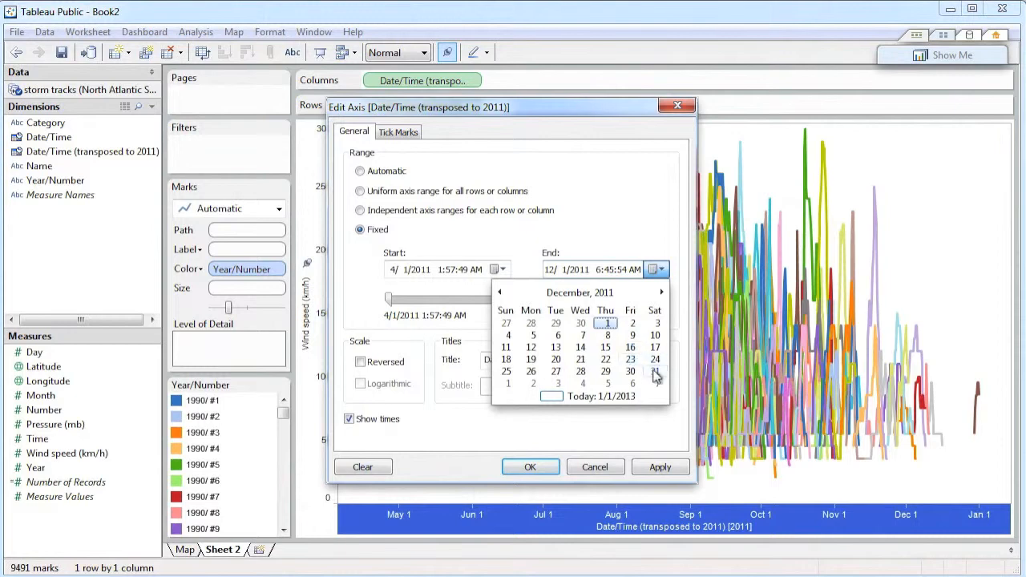
pyautogui.click(654, 374)
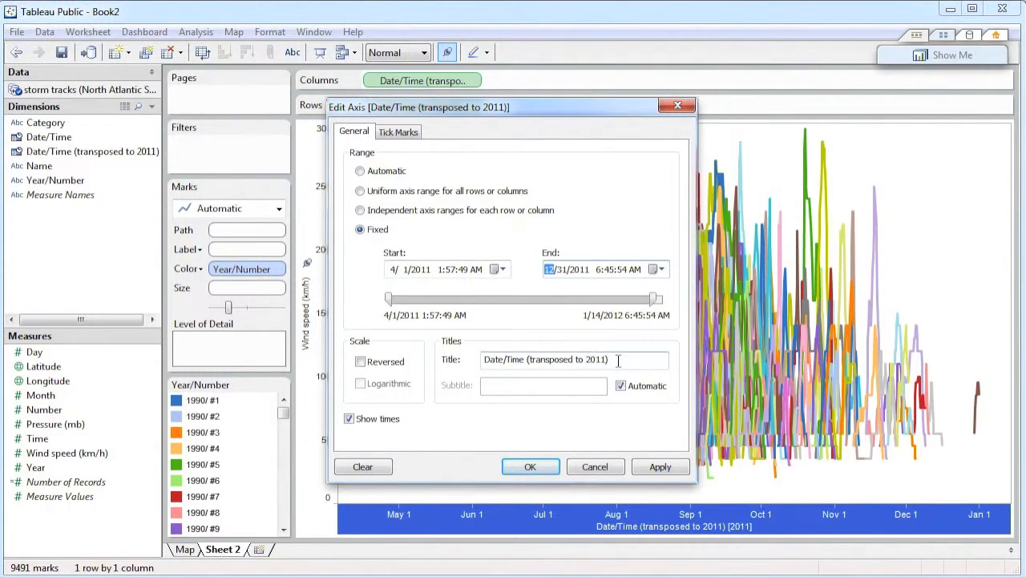
# Shorten the date axis title to Date/Time, turn off its automatic subtitle, and apply the axis settings.
pyautogui.click(618, 359)
pyautogui.moveTo(525, 360); pyautogui.dragTo(619, 360)
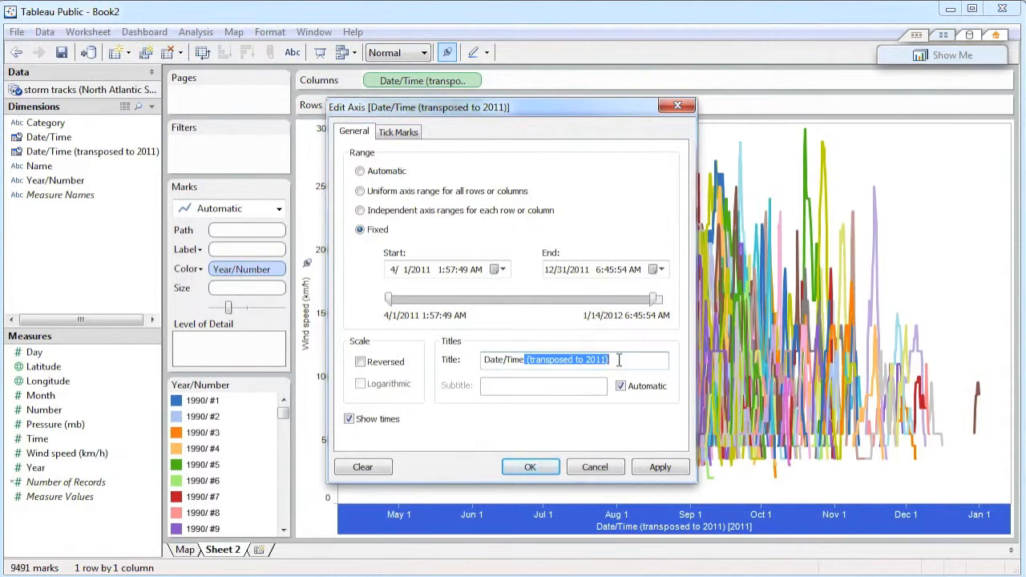
pyautogui.press('Delete')
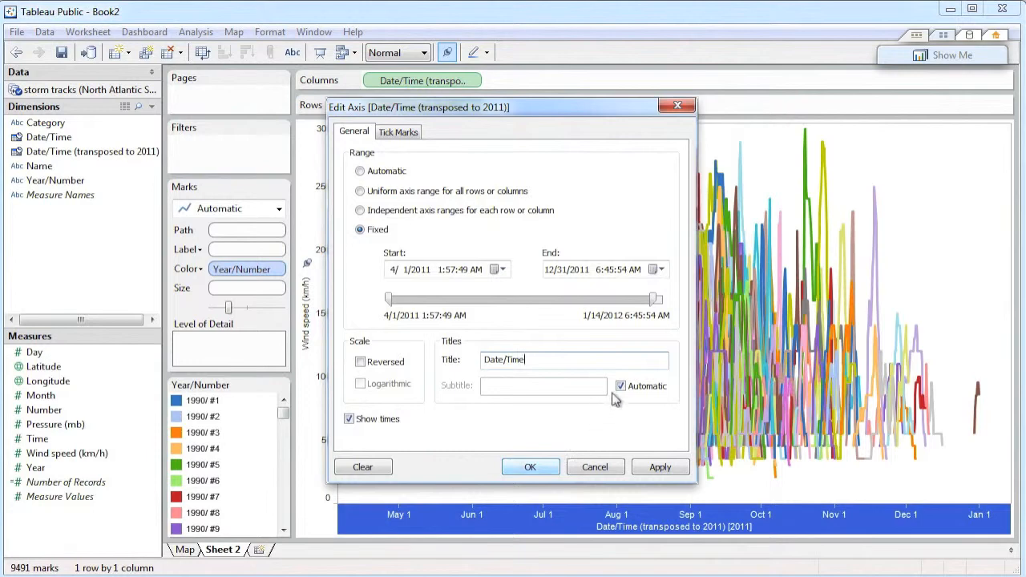
pyautogui.click(621, 386)
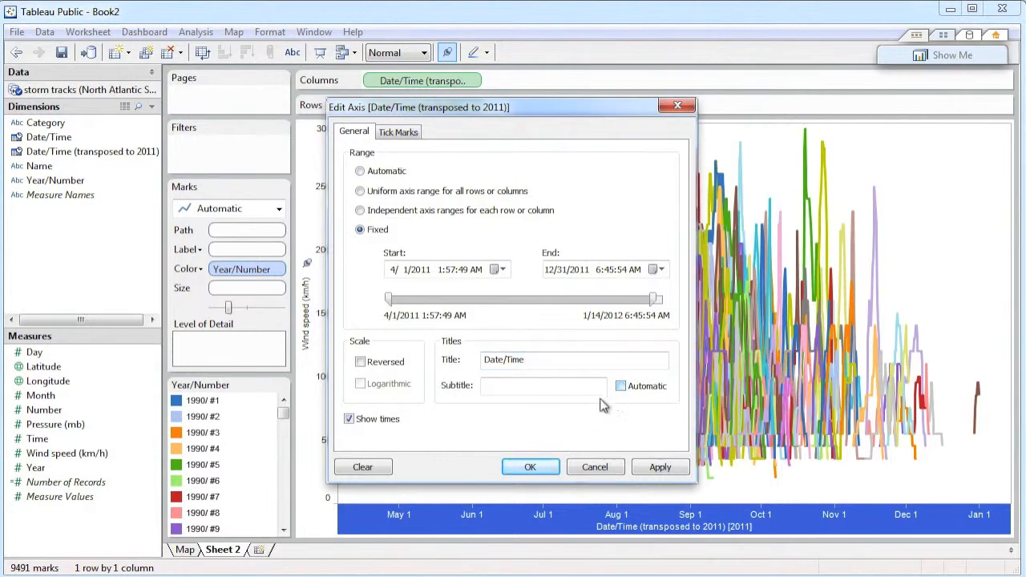
pyautogui.click(532, 469)
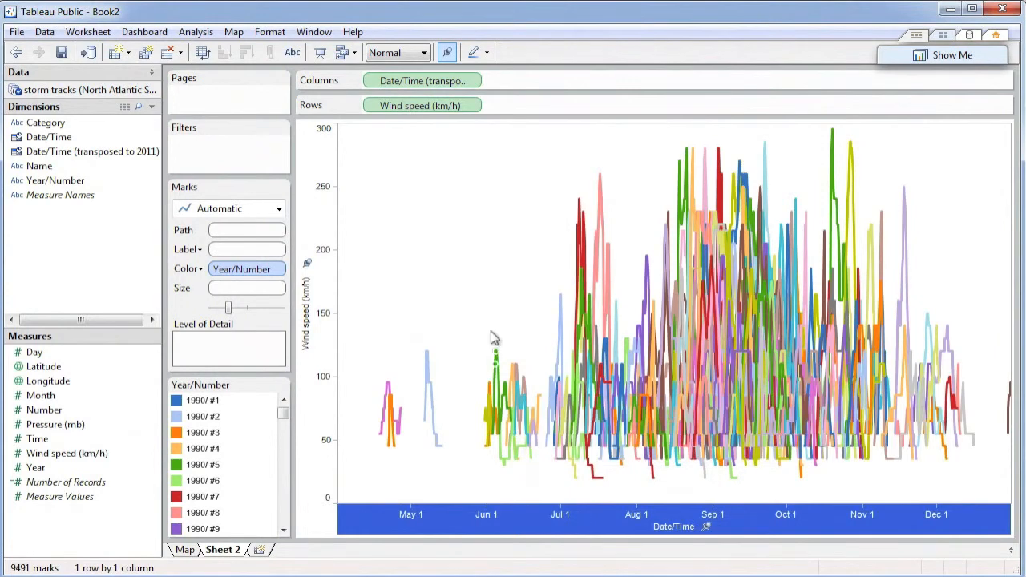
pyautogui.click(463, 277)
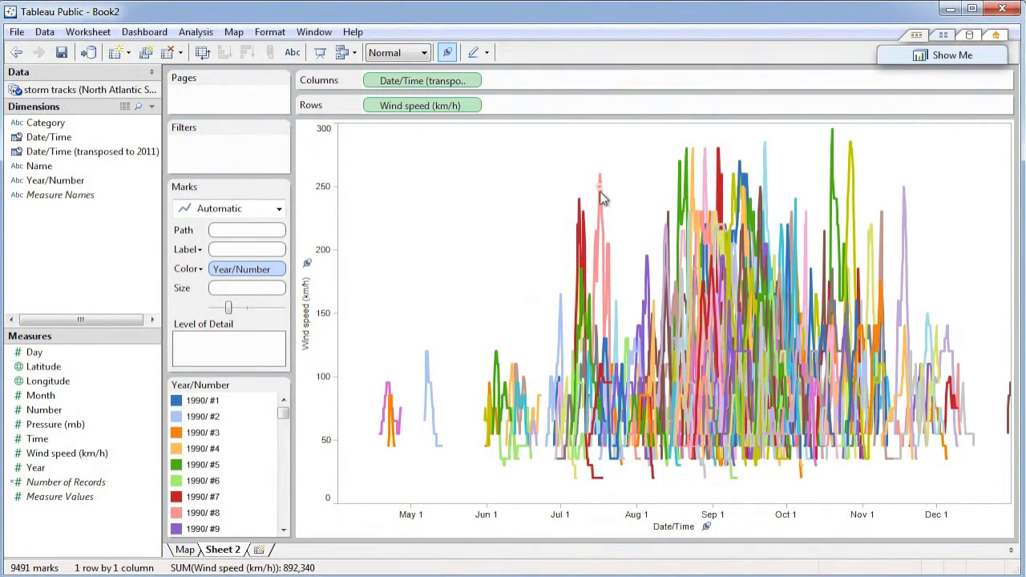
# Add the Name dimension to the chart's level of detail.
pyautogui.moveTo(603, 199)
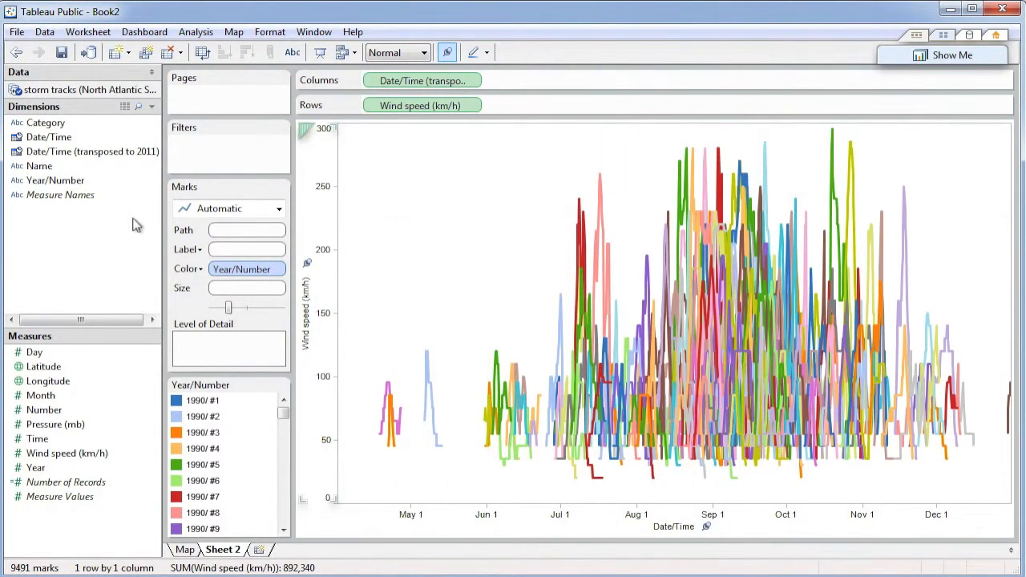
pyautogui.moveTo(42, 170); pyautogui.dragTo(233, 358)
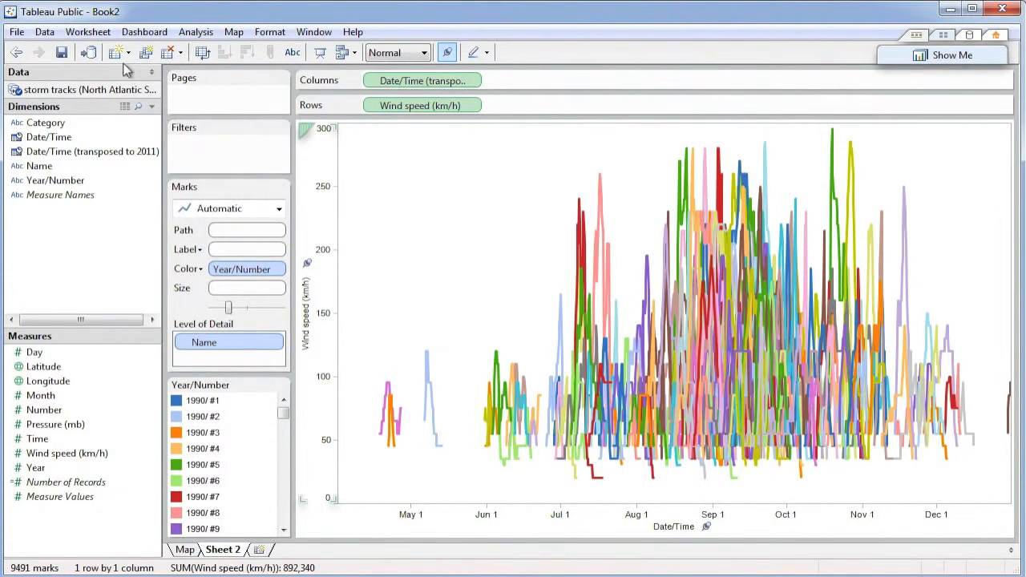
# Remove the Date/Time (transposed to 2011) line from the line chart's tooltip.
pyautogui.click(100, 36)
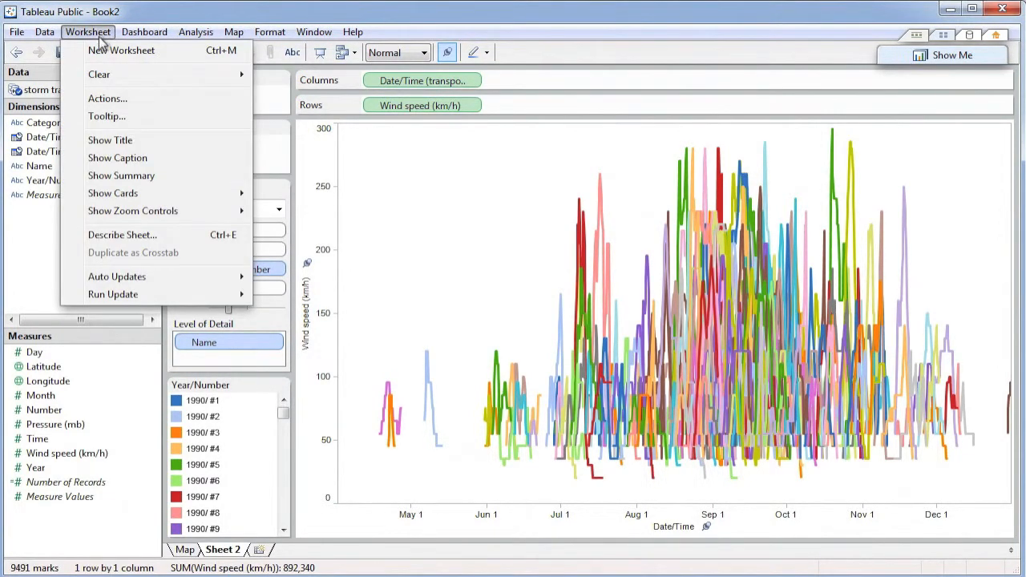
pyautogui.click(106, 117)
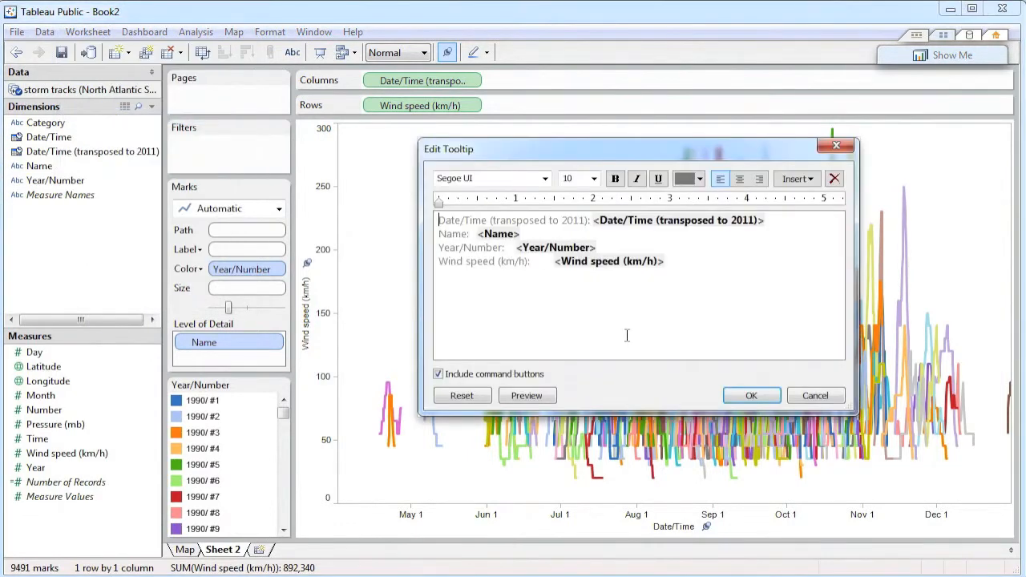
pyautogui.click(774, 219)
pyautogui.moveTo(775, 220); pyautogui.dragTo(434, 220)
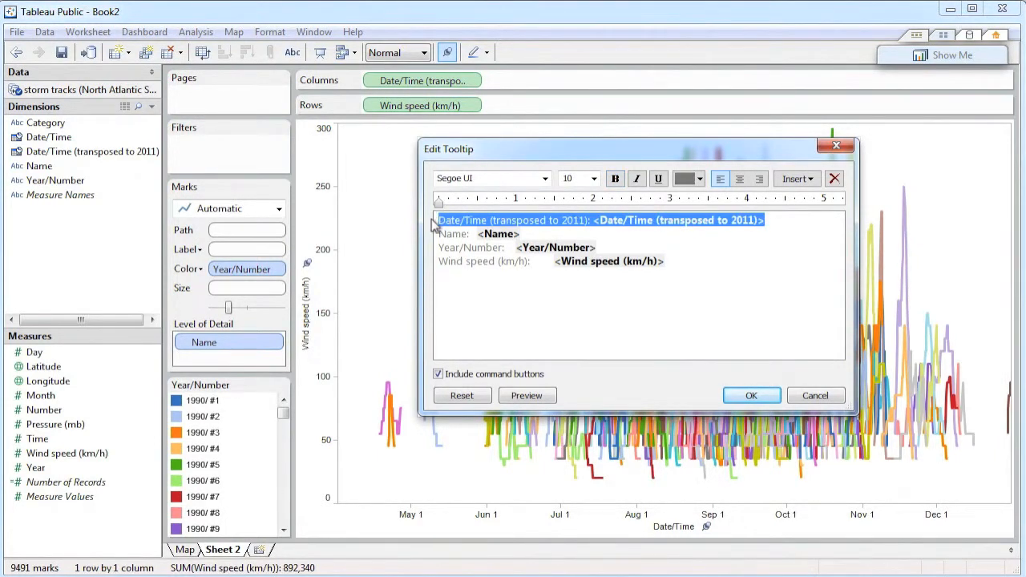
pyautogui.press('Delete')
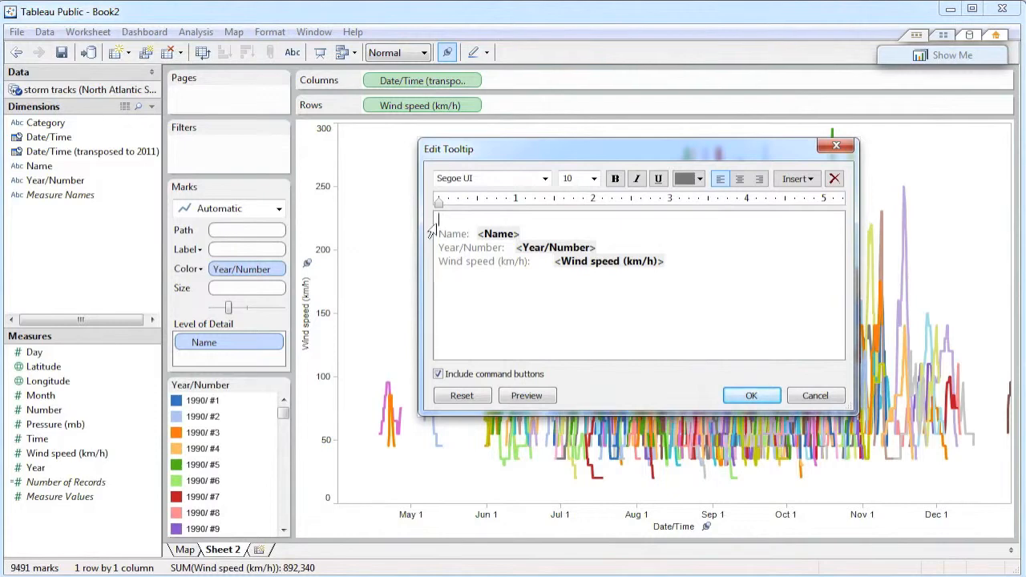
pyautogui.press('Delete')
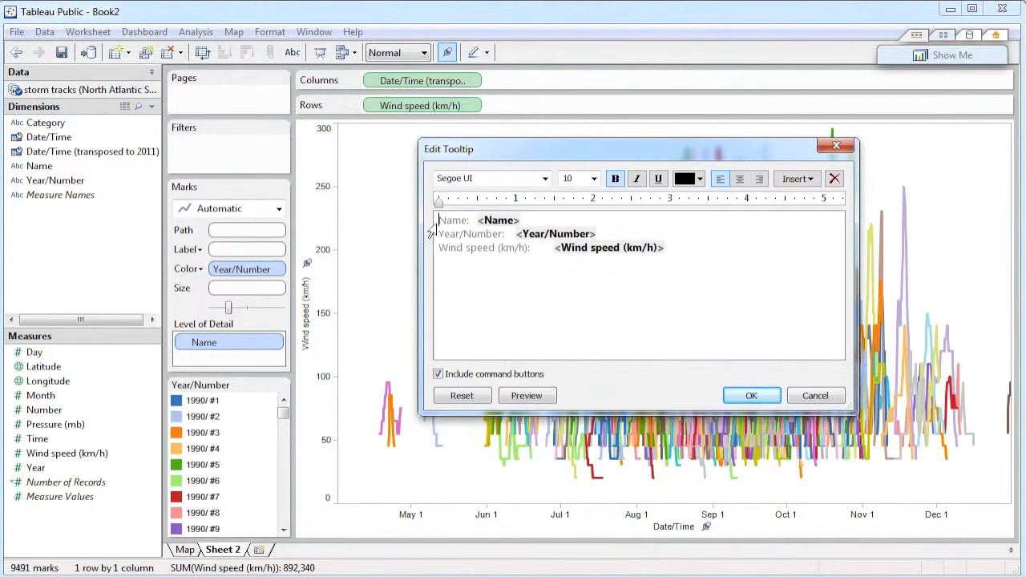
# Replace the tooltip's Year/Number line with a blank line between Name and Wind speed (km/h), and apply the tooltip changes.
pyautogui.click(440, 233)
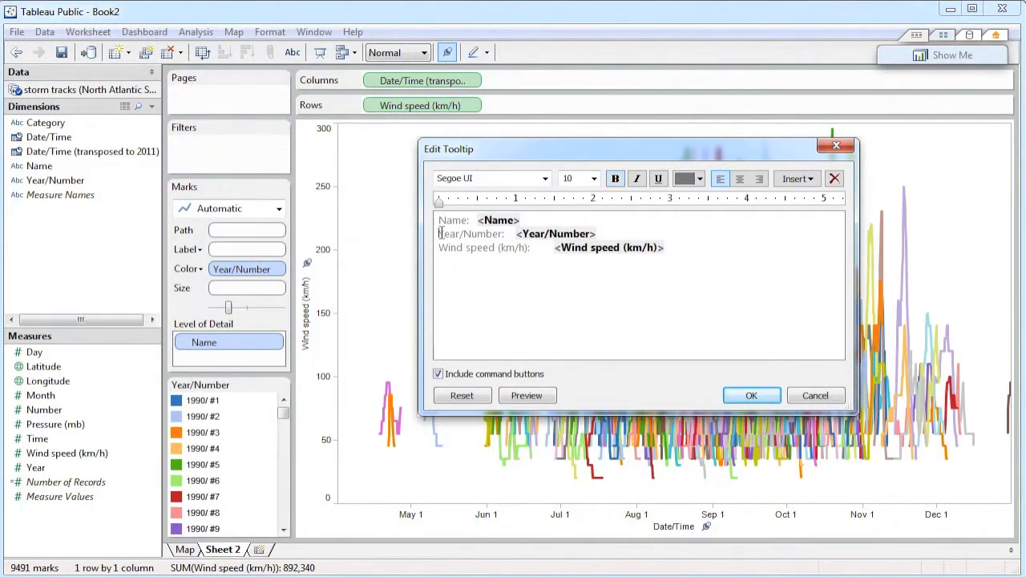
pyautogui.press('Return')
pyautogui.hotkey('shift', 'Down')
pyautogui.press('Delete')
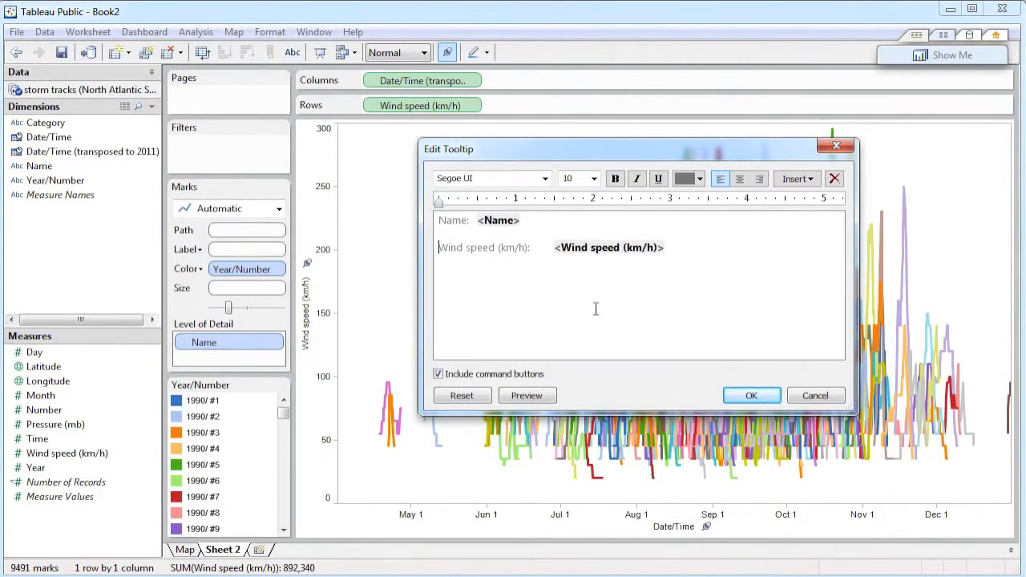
pyautogui.click(751, 396)
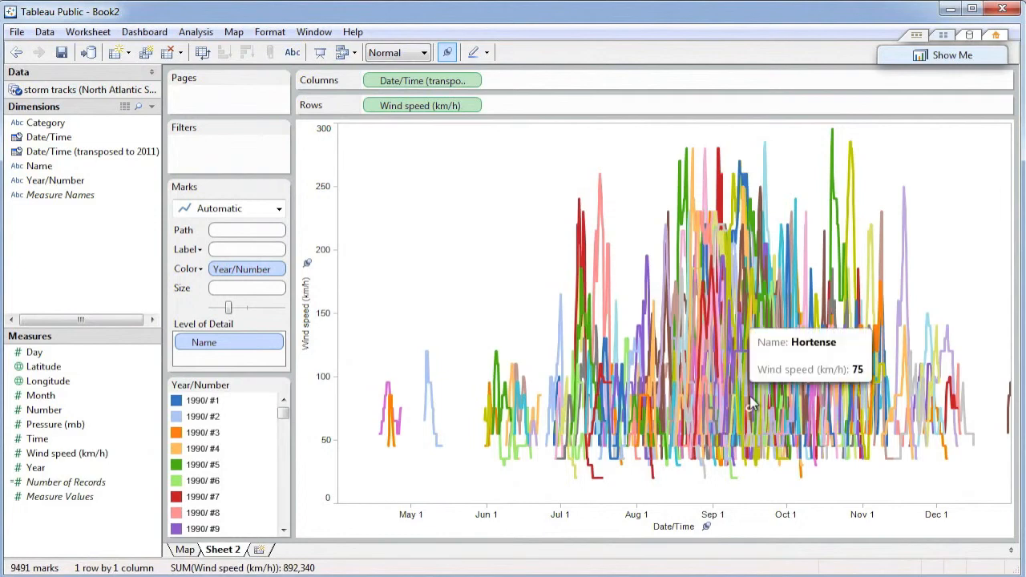
pyautogui.moveTo(677, 223)
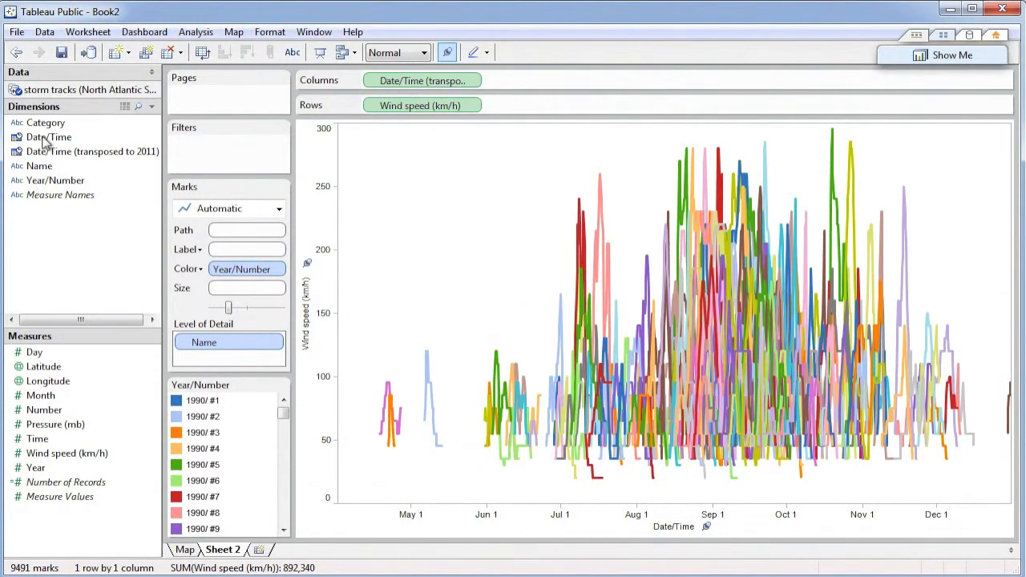
# Filter the line chart on the years of the Date/Time dimension, with all years selected.
pyautogui.moveTo(45, 142); pyautogui.dragTo(226, 147)
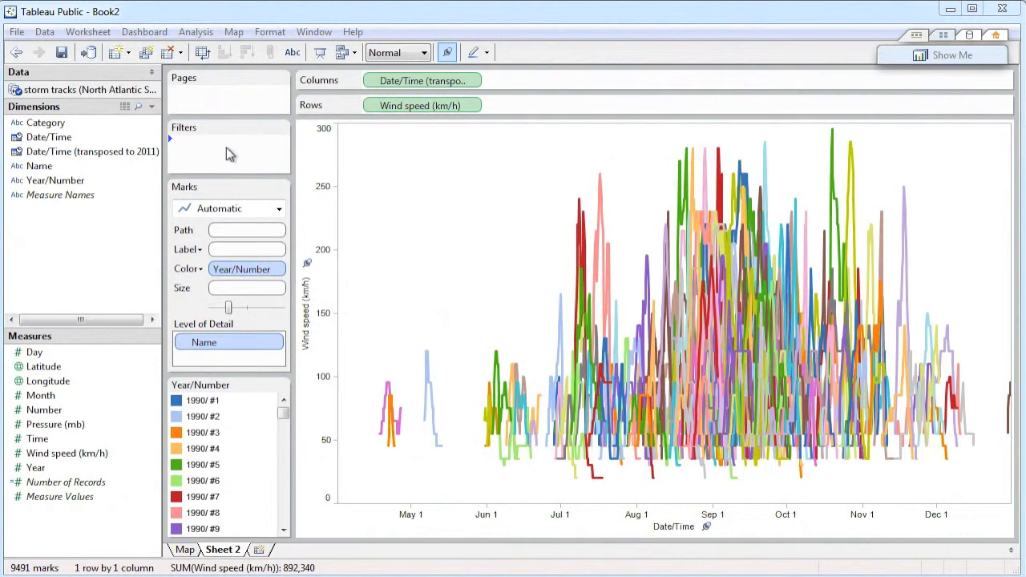
pyautogui.click(424, 236)
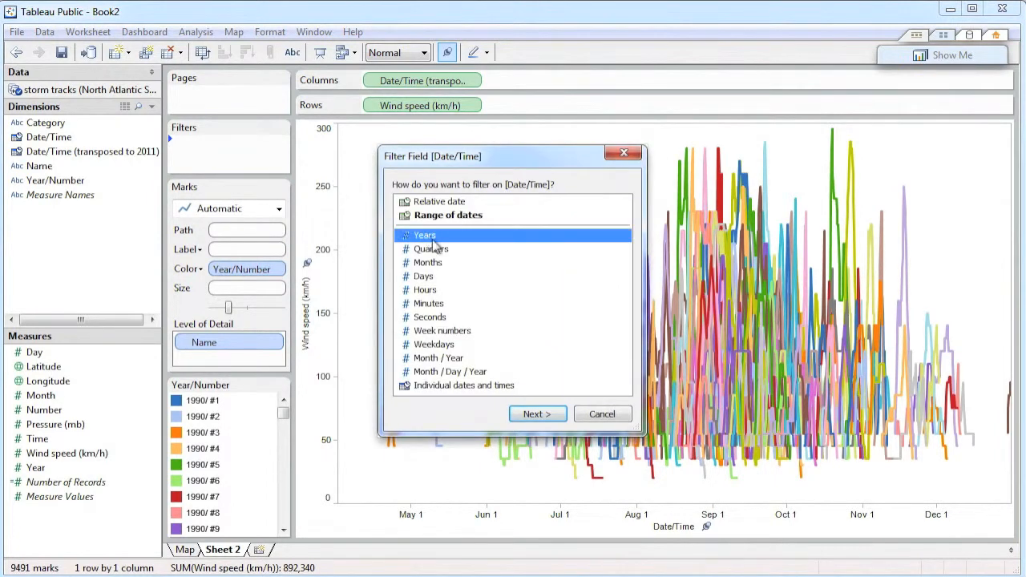
pyautogui.click(534, 414)
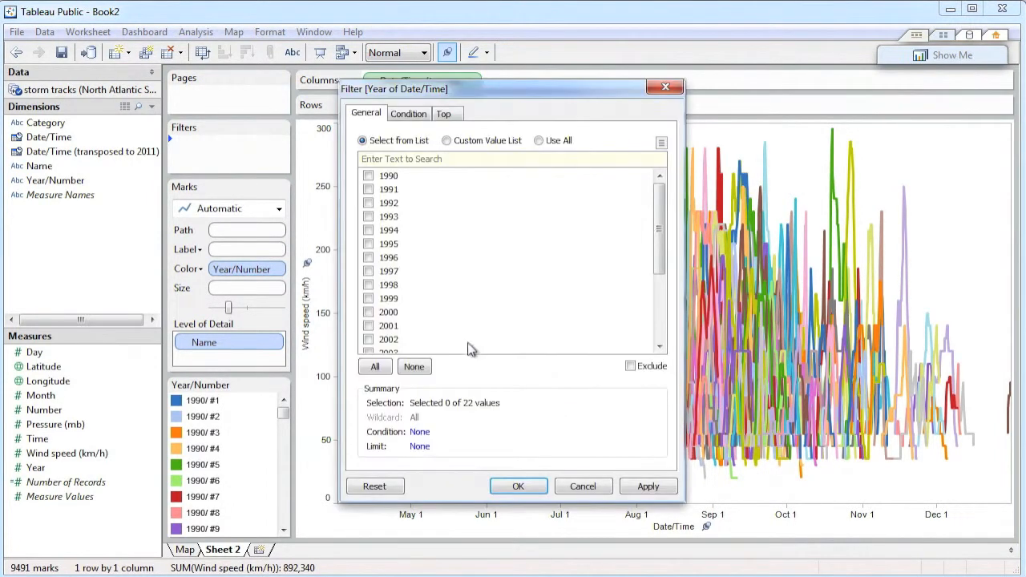
pyautogui.click(376, 367)
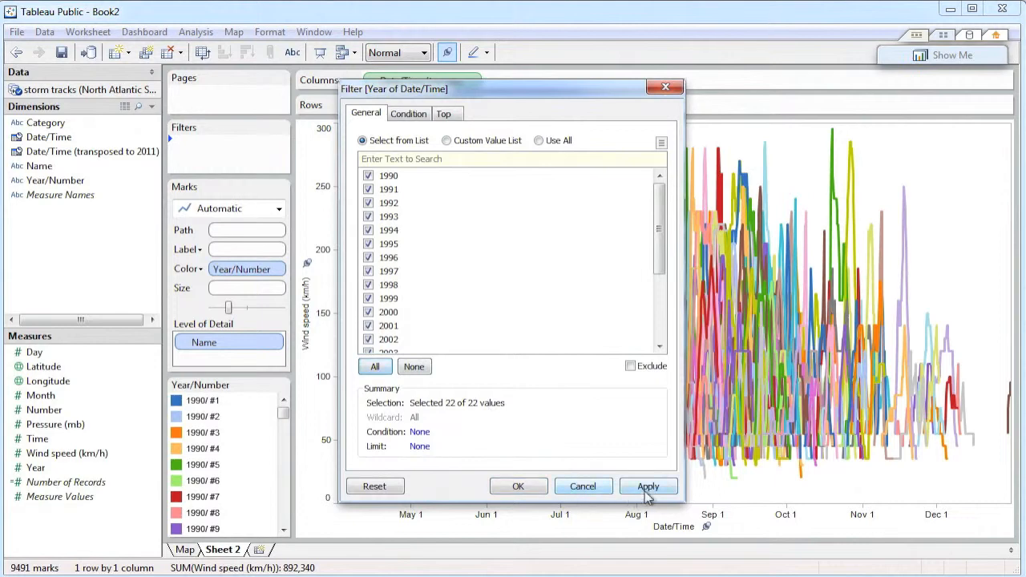
pyautogui.click(518, 485)
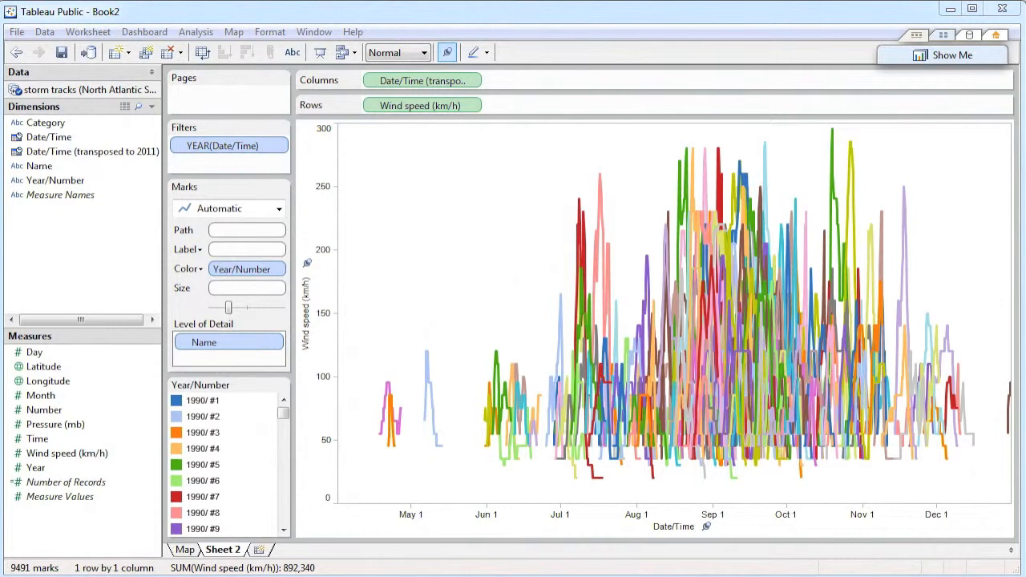
# Rename the Sheet 2 worksheet as Graph.
pyautogui.rightClick(230, 551)
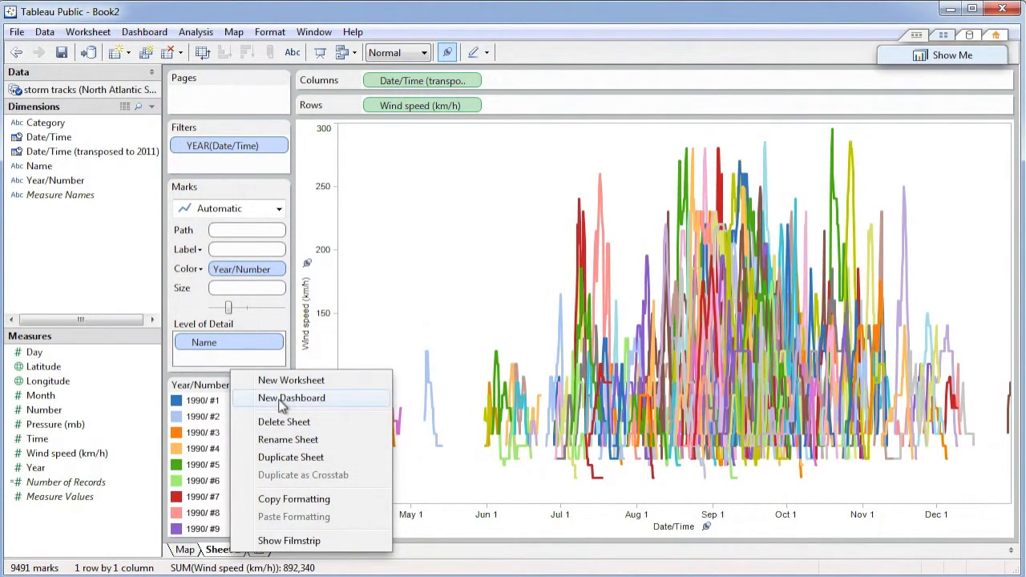
pyautogui.click(282, 440)
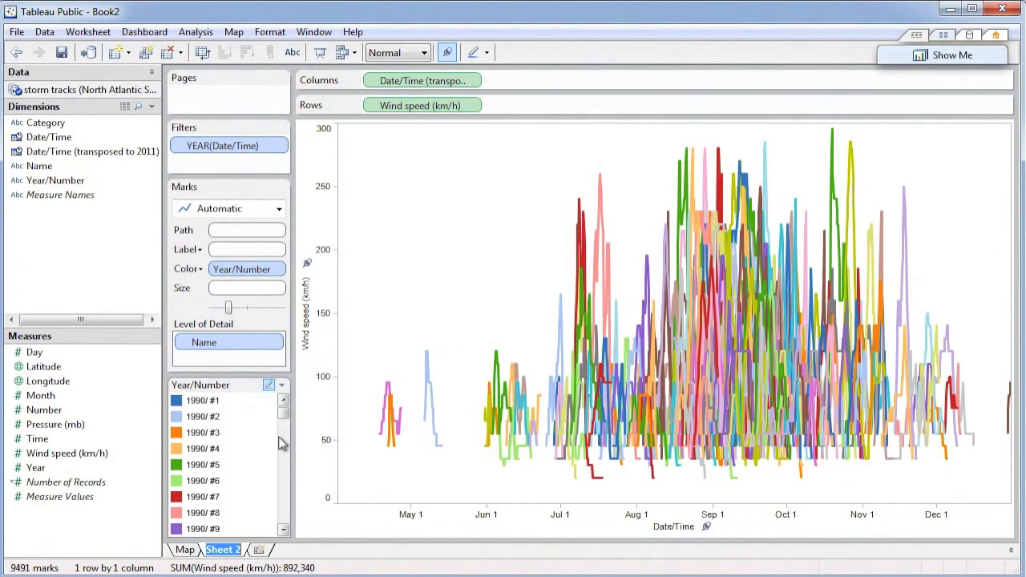
pyautogui.write('Graph')
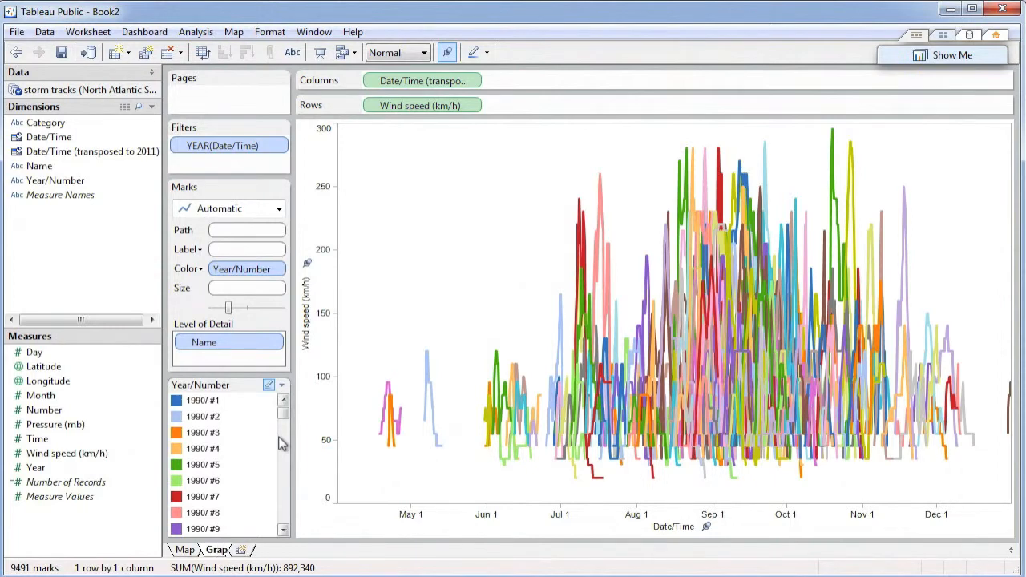
pyautogui.press('Return')
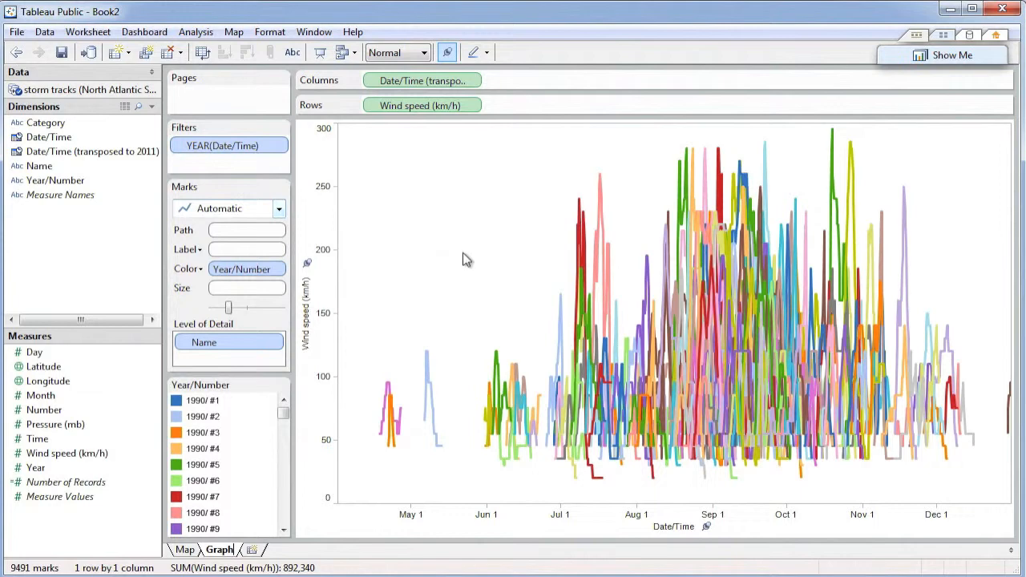
# Make the Map sheet's YEAR(Date/Time) filter global and return to the Graph sheet.
pyautogui.click(183, 551)
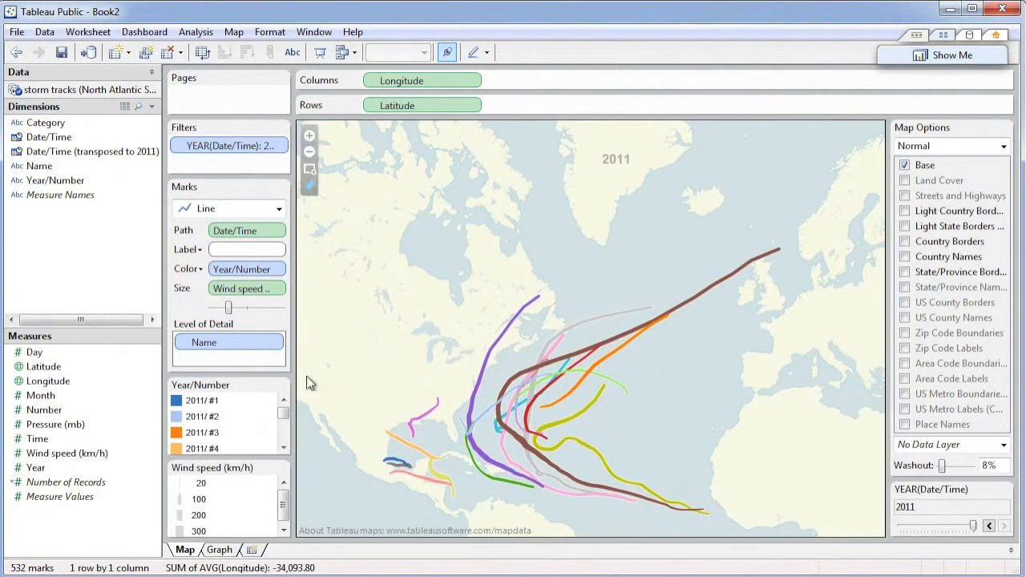
pyautogui.click(280, 147)
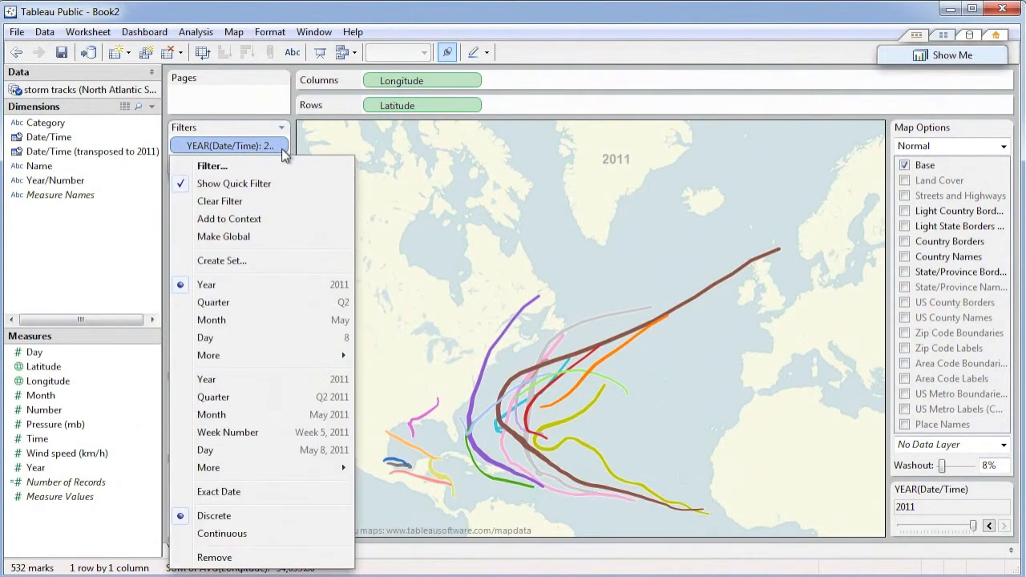
pyautogui.click(247, 245)
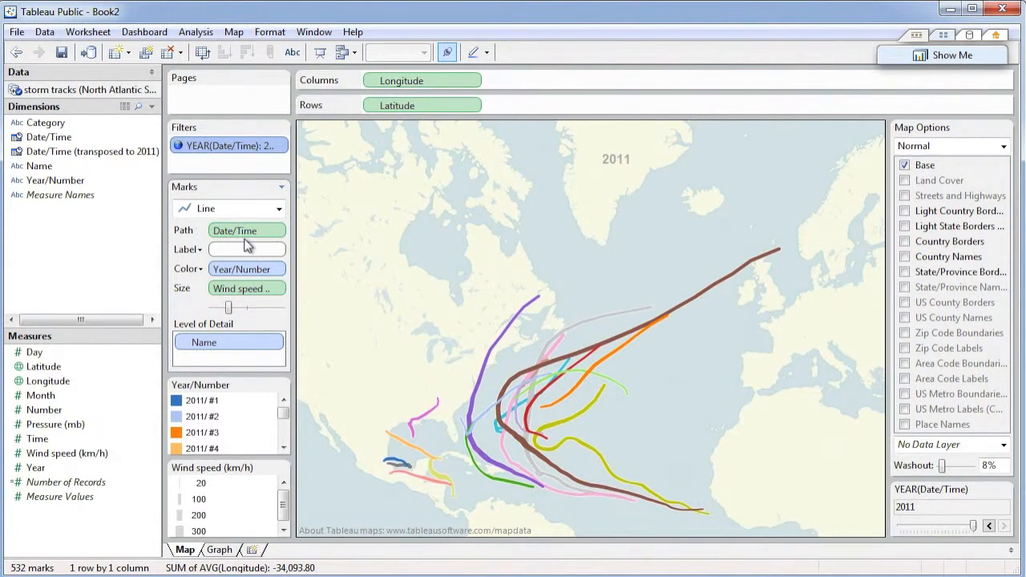
pyautogui.click(220, 551)
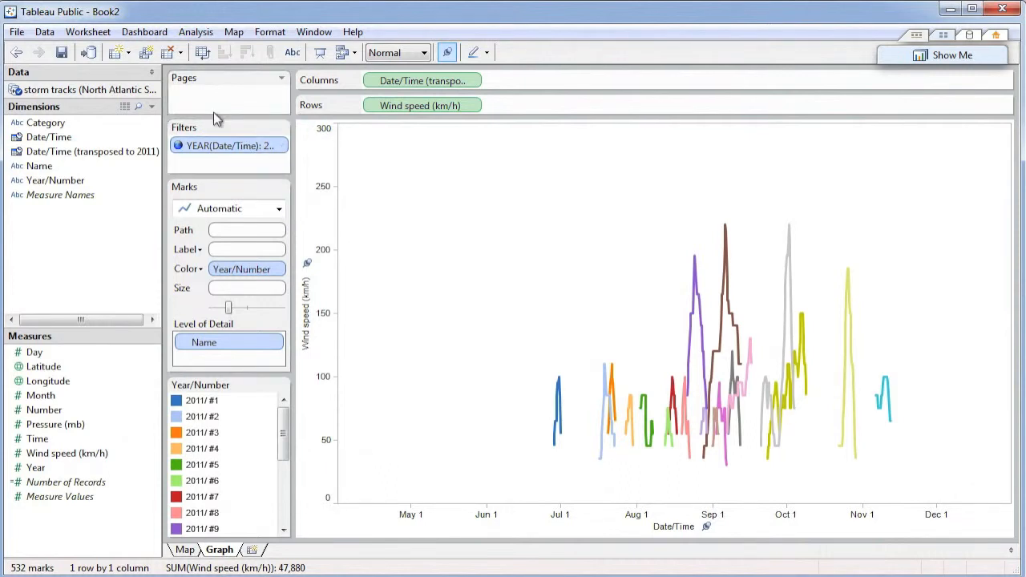
# Create a new dashboard with the Map sheet in it and the Graph sheet below the map.
pyautogui.click(129, 53)
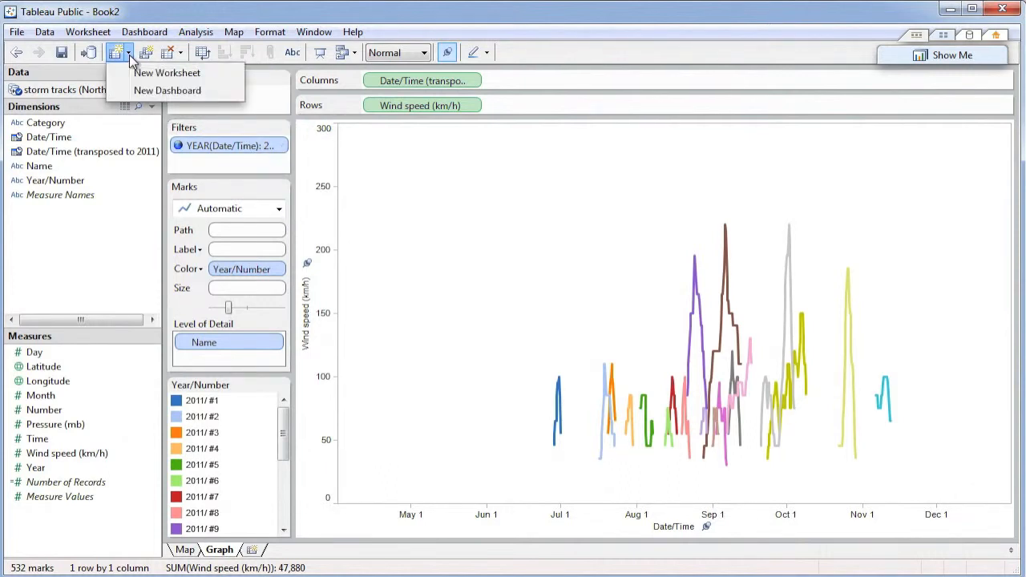
pyautogui.click(157, 91)
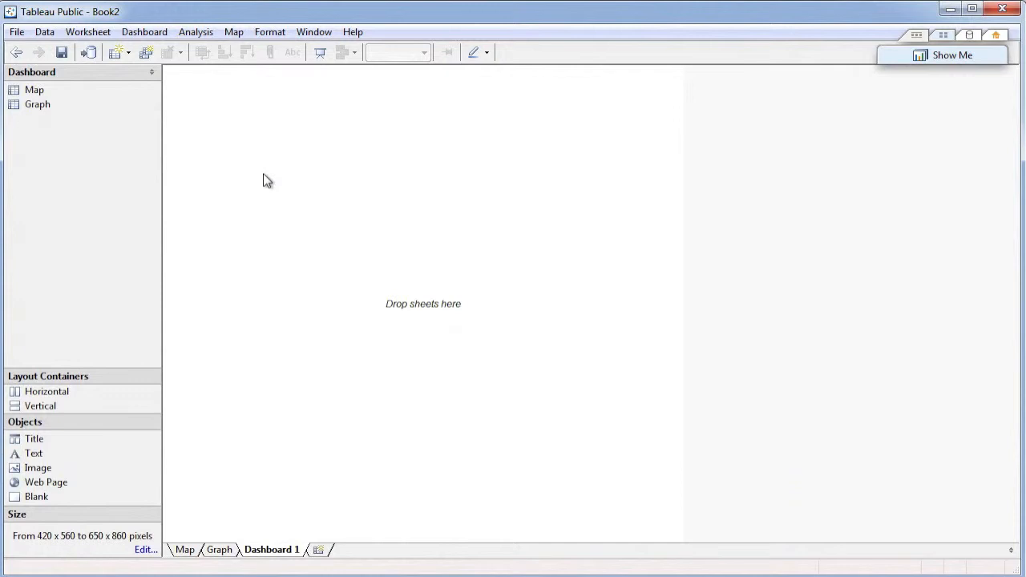
pyautogui.click(35, 94)
pyautogui.moveTo(35, 93); pyautogui.dragTo(239, 116)
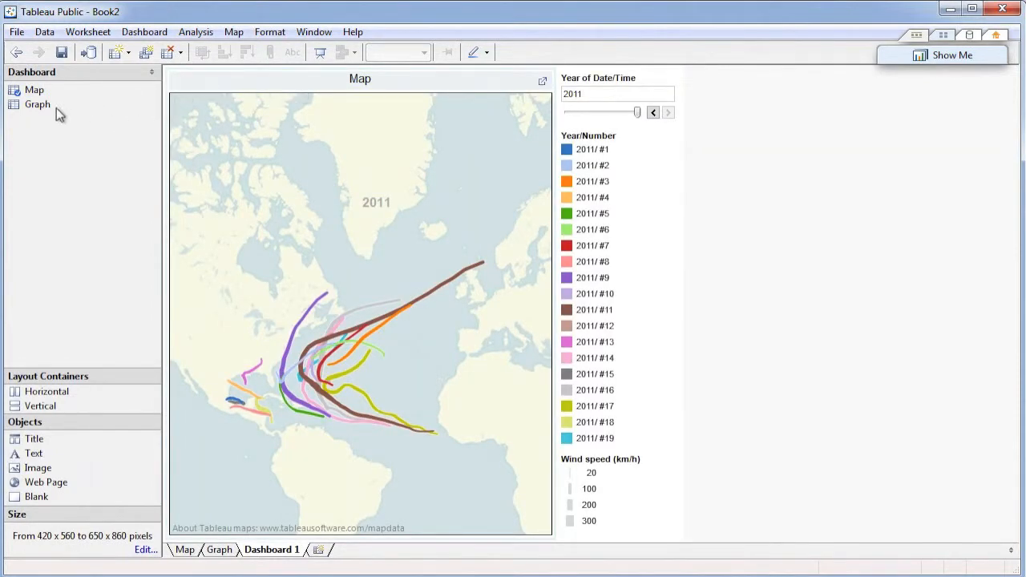
pyautogui.moveTo(42, 105); pyautogui.dragTo(347, 507)
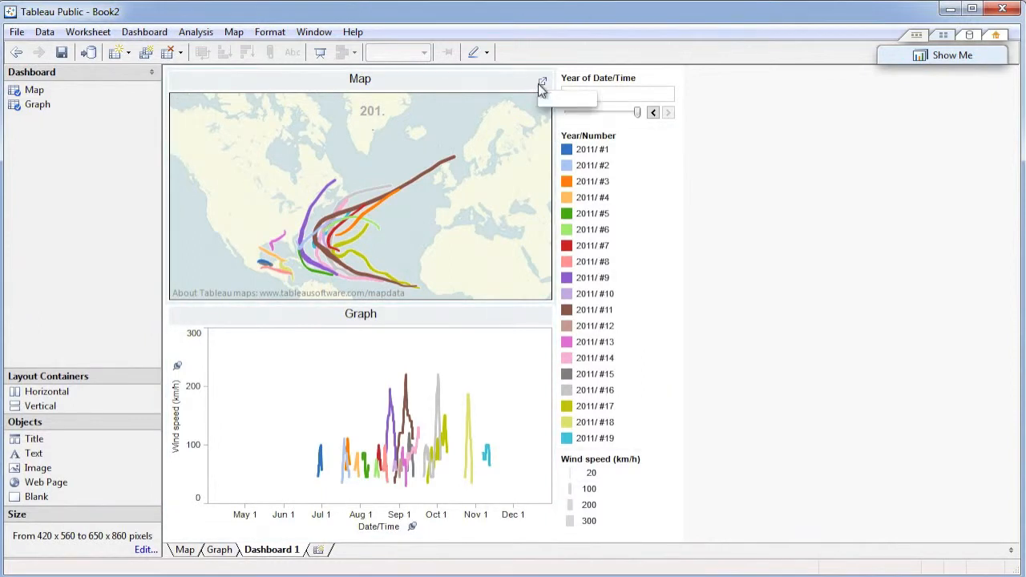
# Hide the titles of the map and the graph on the dashboard, and enlarge the map's height at the graph's expense.
pyautogui.rightClick(540, 88)
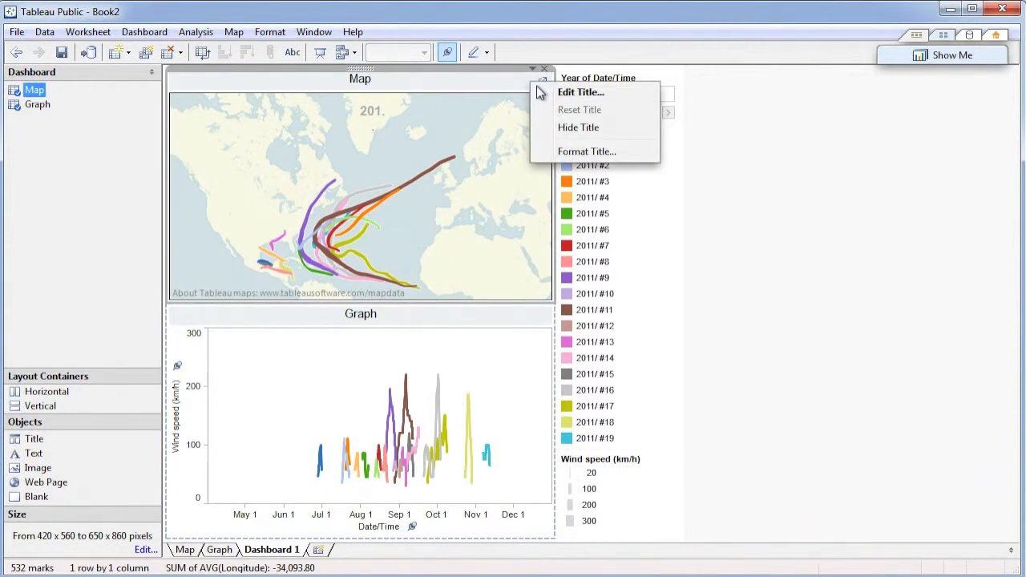
pyautogui.click(571, 127)
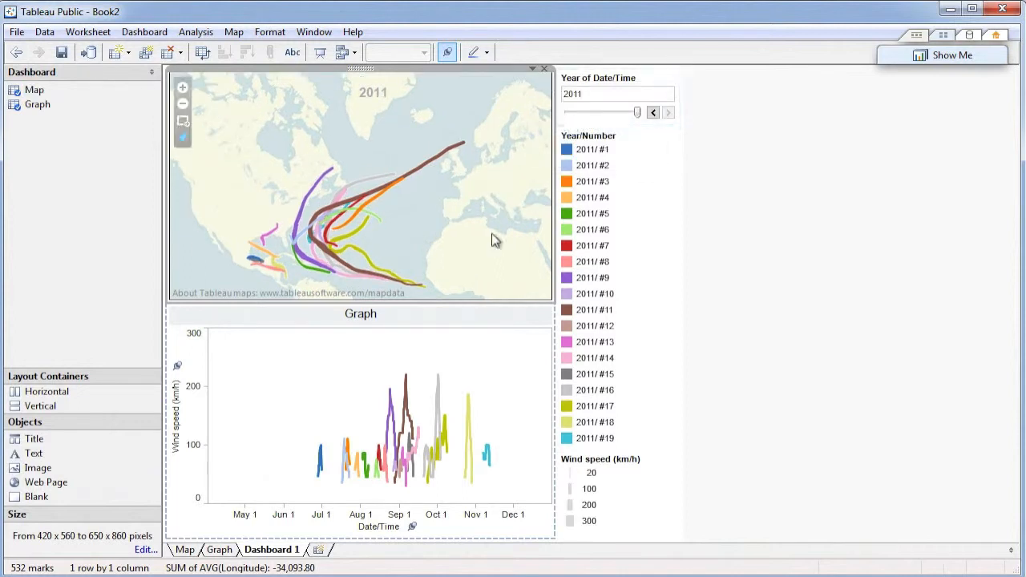
pyautogui.rightClick(463, 321)
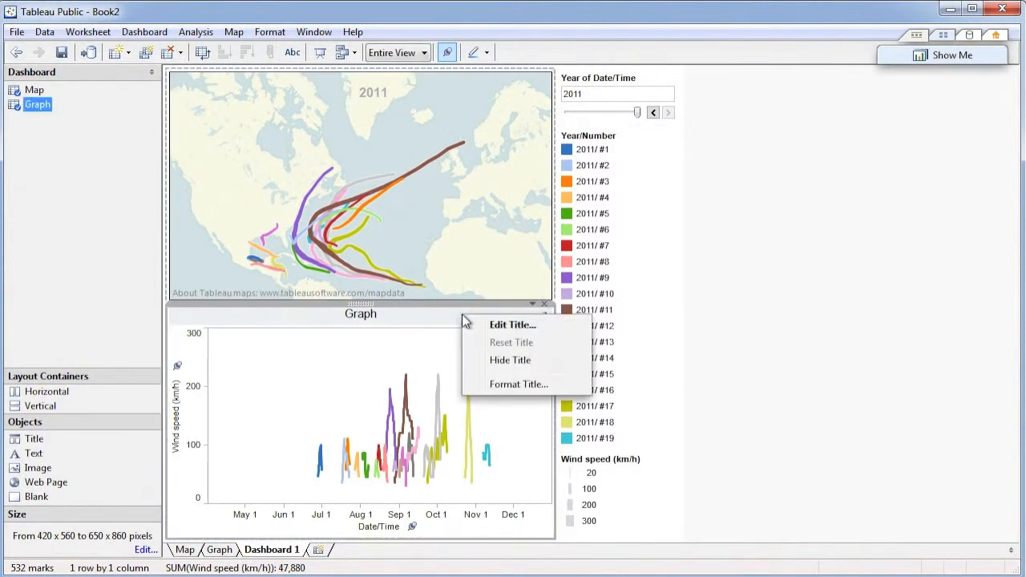
pyautogui.click(510, 363)
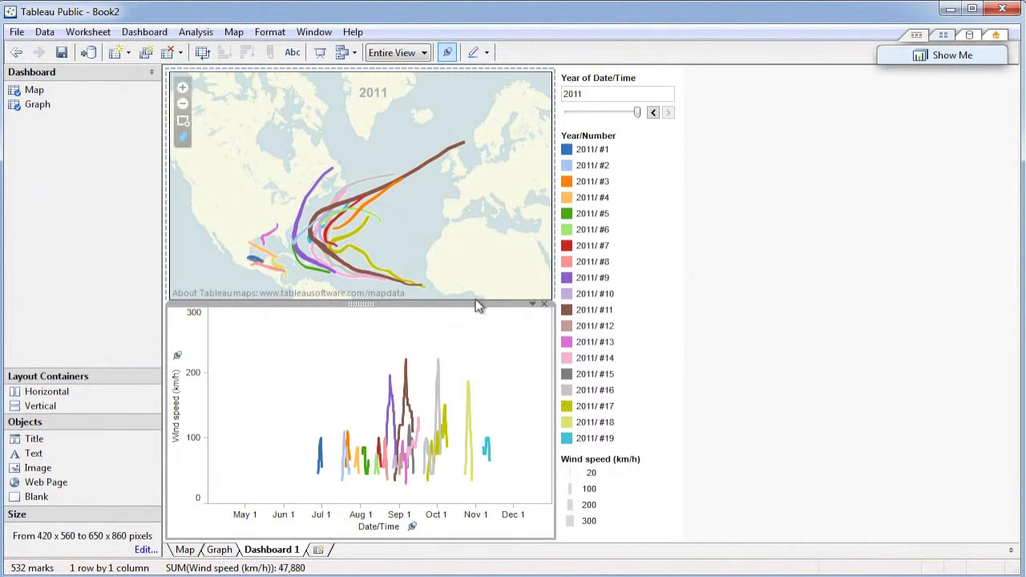
pyautogui.moveTo(475, 301); pyautogui.dragTo(474, 355)
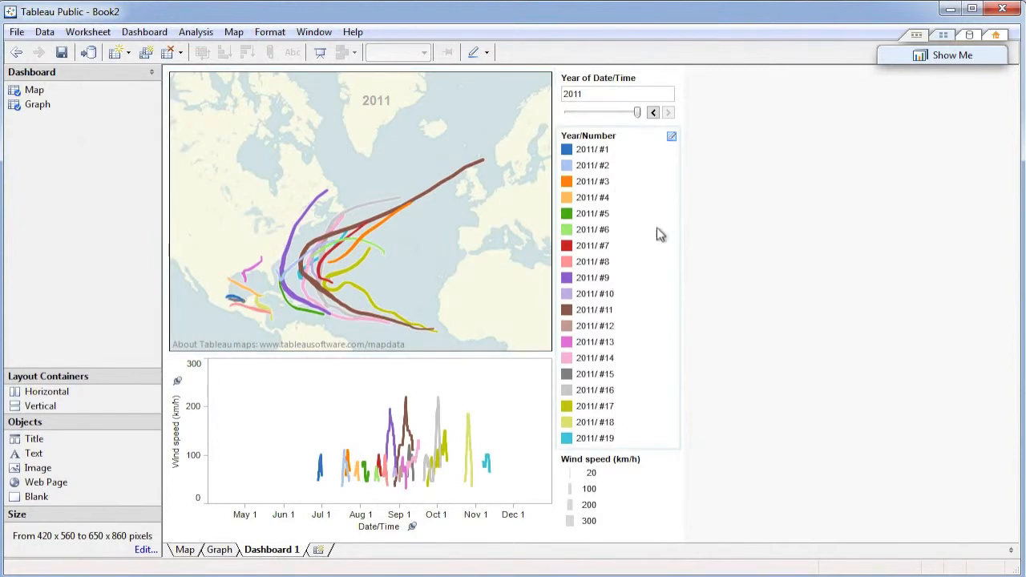
# Remove the Year/Number color legend from the dashboard and move the year filter back to 2010.
pyautogui.click(654, 143)
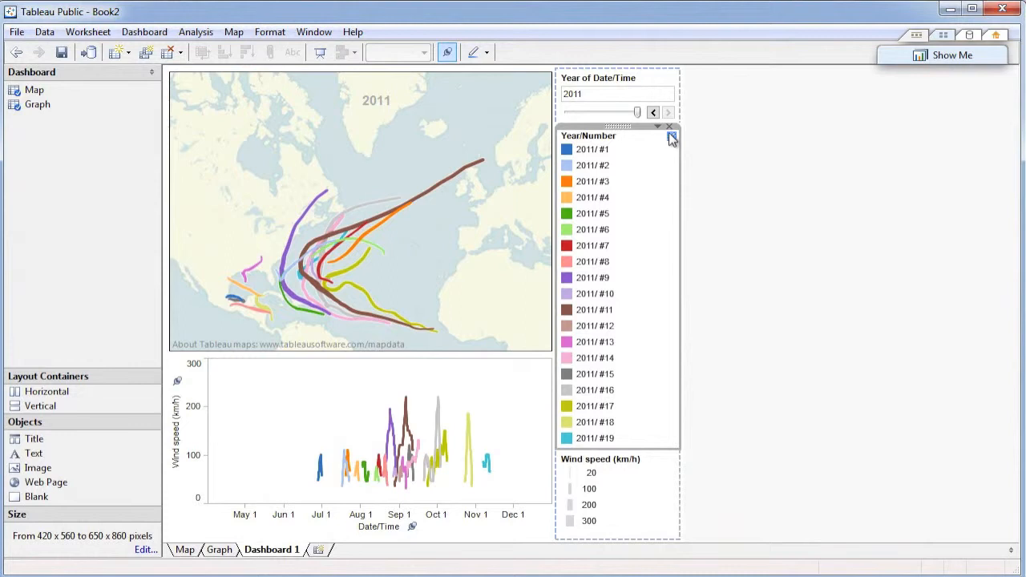
pyautogui.click(668, 127)
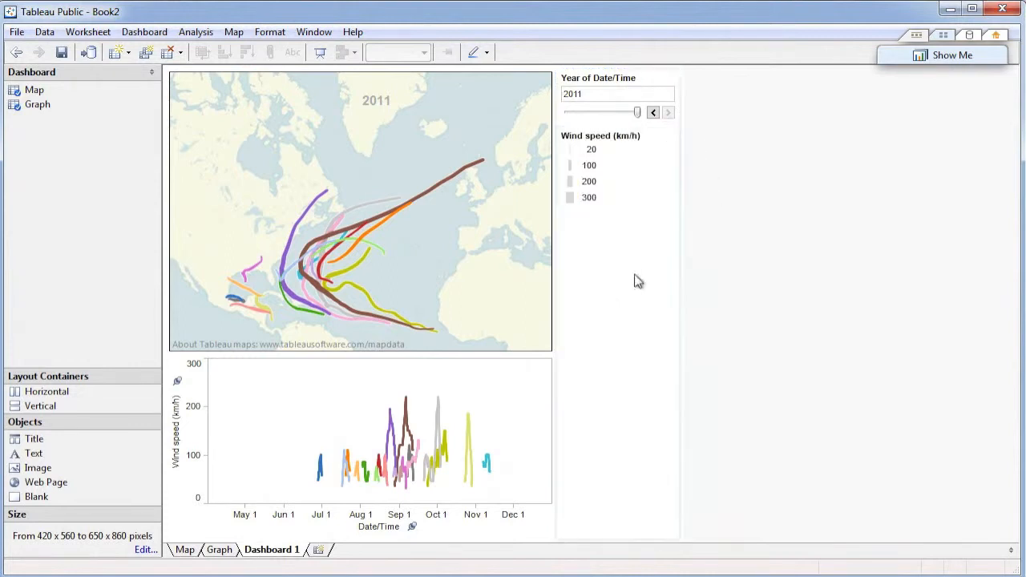
pyautogui.click(738, 257)
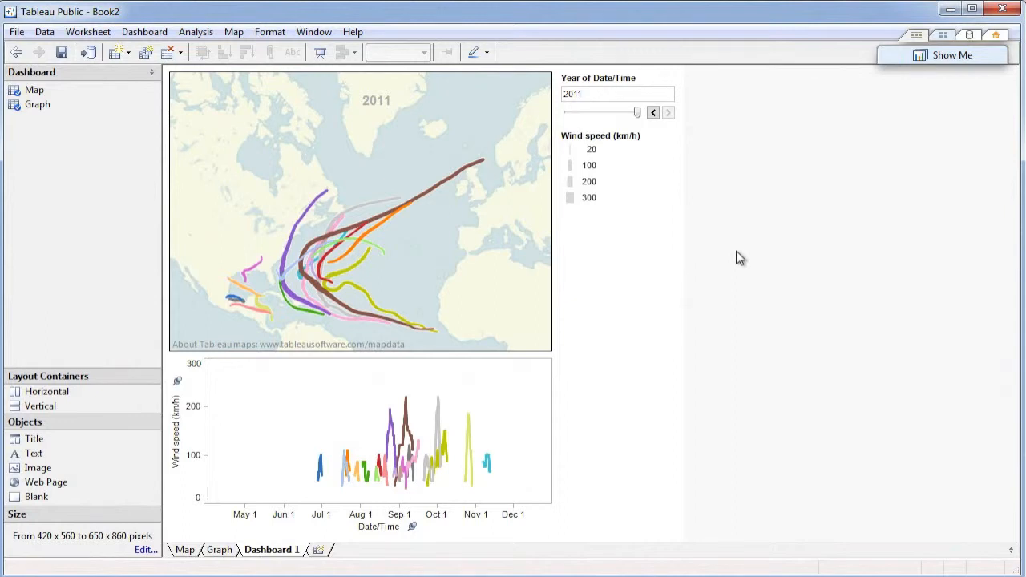
pyautogui.click(654, 112)
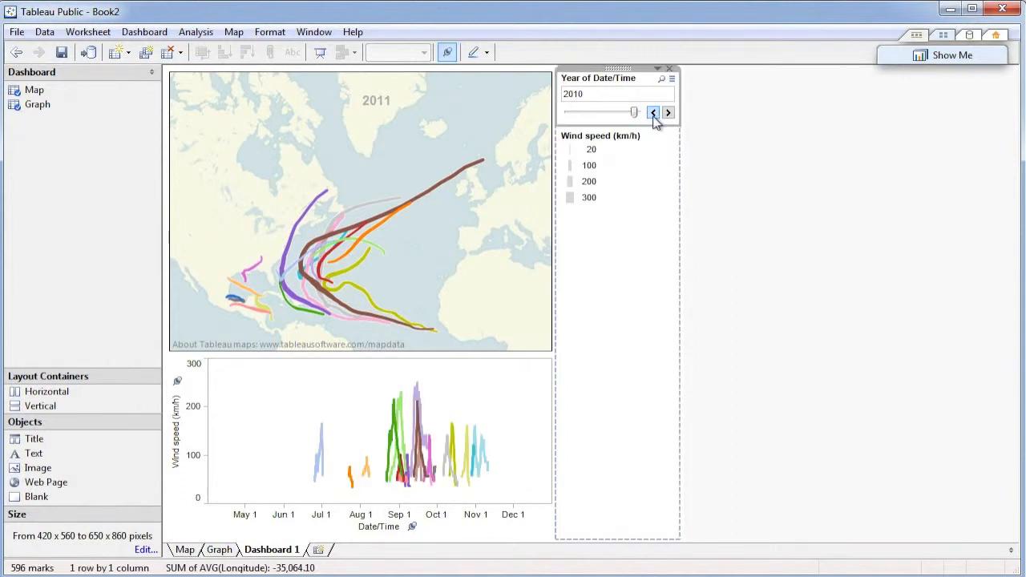
# Set the year filter to 2011 and rename the dashboard as Storms.
pyautogui.click(668, 113)
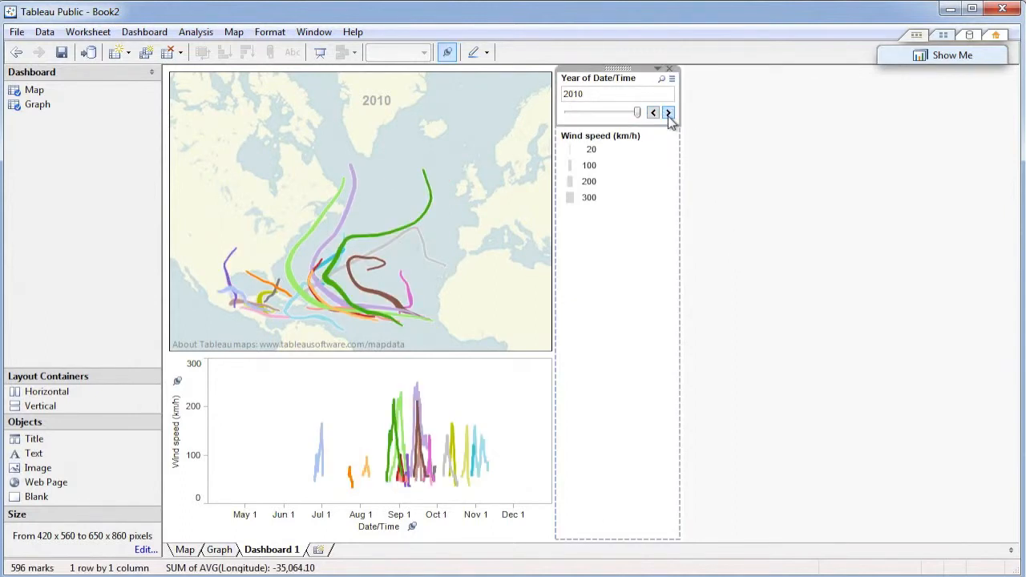
pyautogui.rightClick(290, 556)
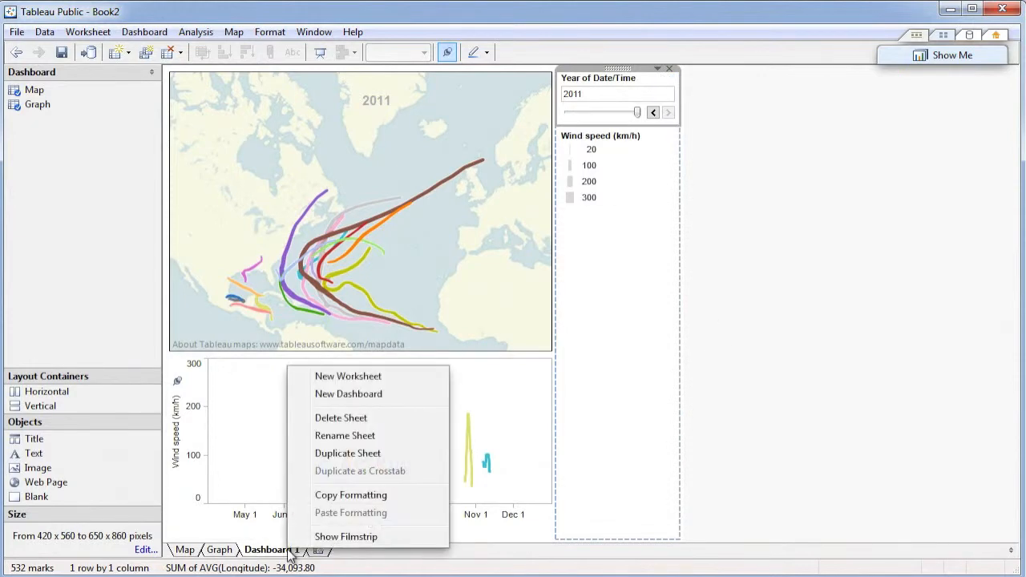
pyautogui.click(328, 434)
pyautogui.write('Storms')
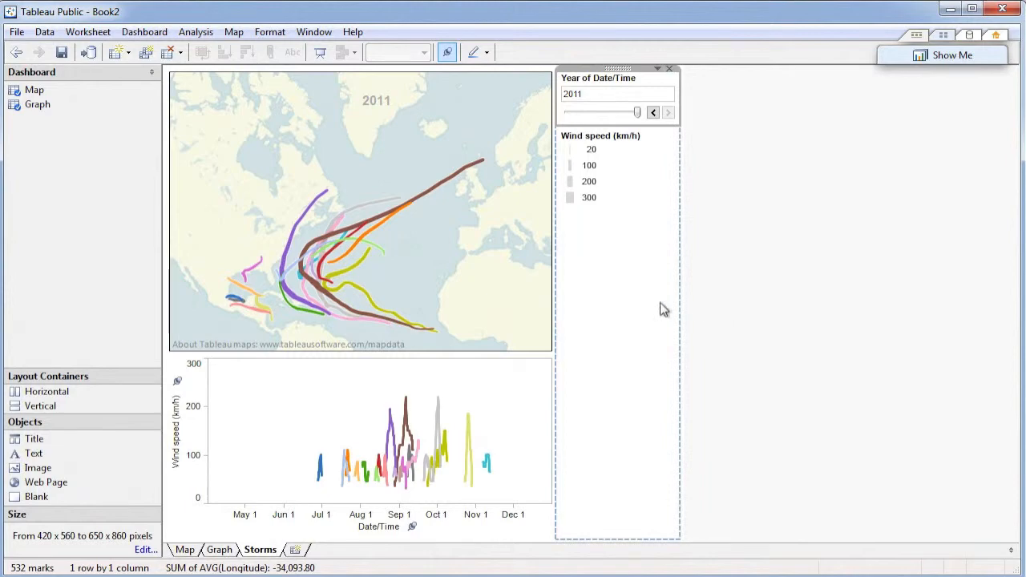
# Shorten the title of the dashboard's year filter to Year.
pyautogui.click(540, 156)
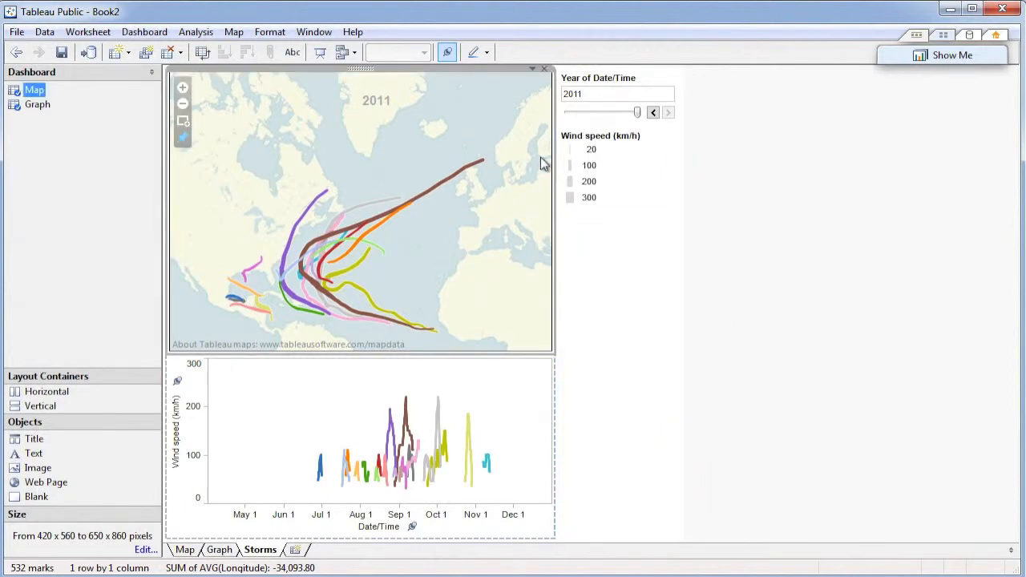
pyautogui.click(618, 80)
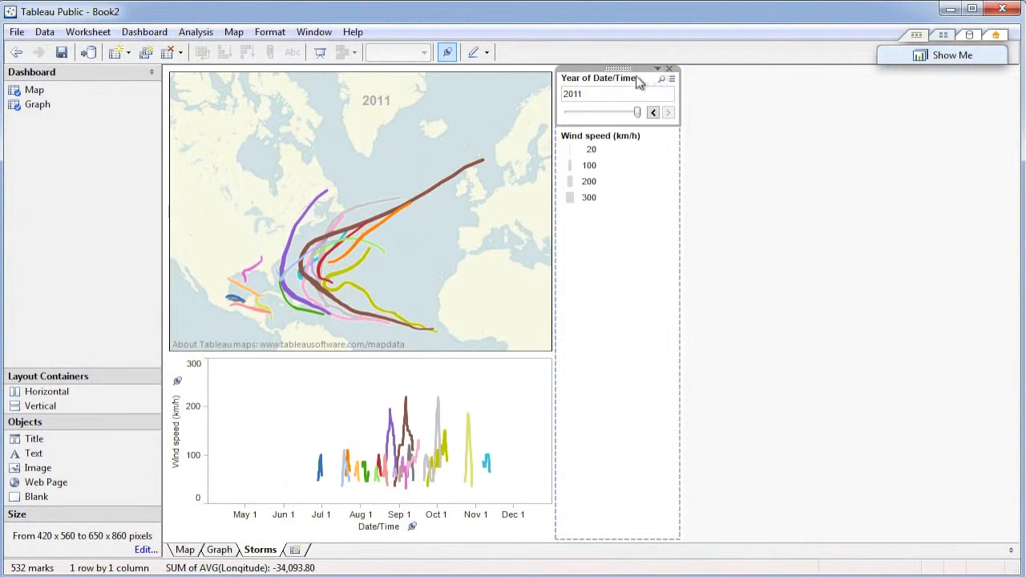
pyautogui.rightClick(639, 84)
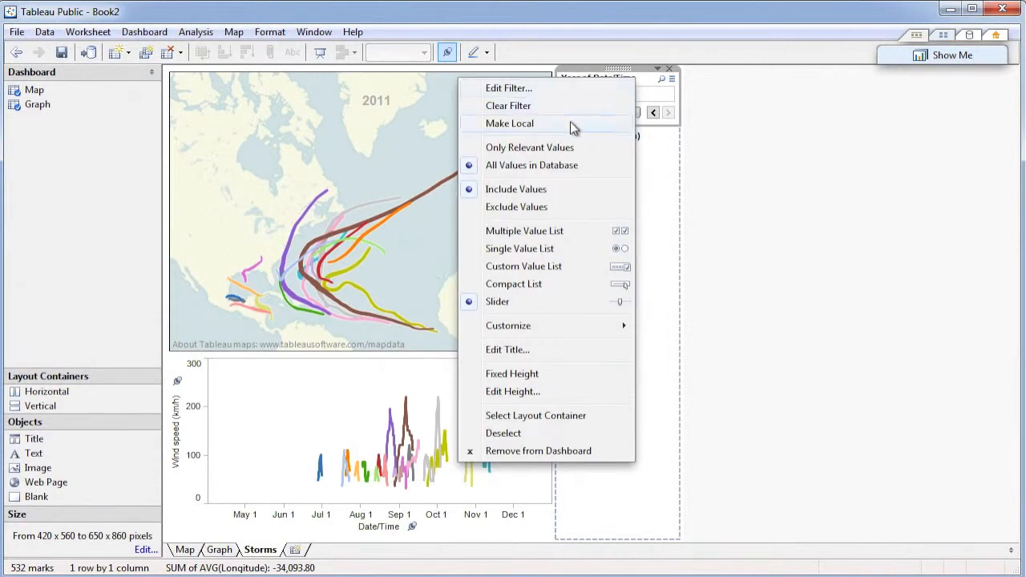
pyautogui.click(518, 353)
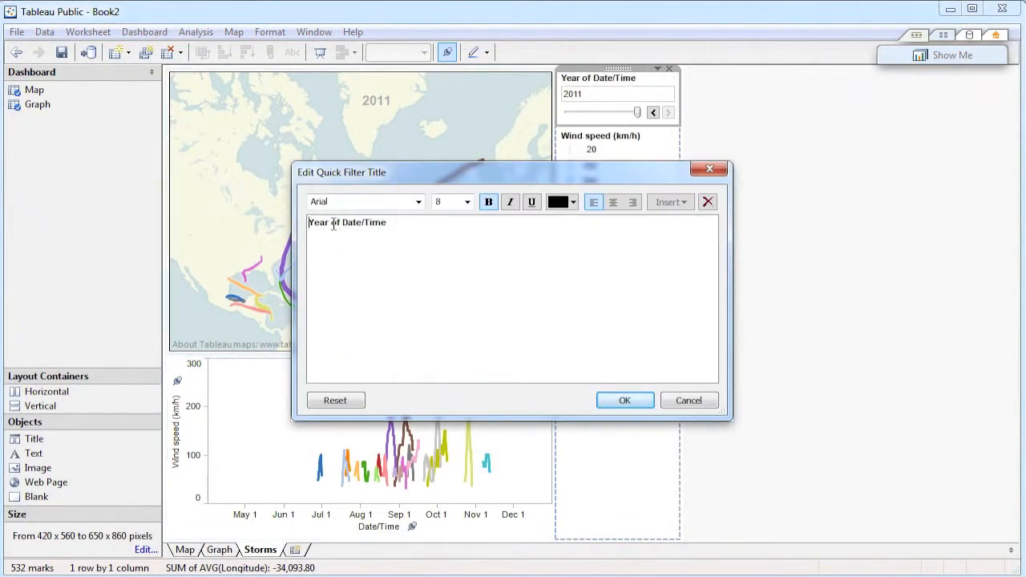
pyautogui.moveTo(331, 223); pyautogui.dragTo(414, 222)
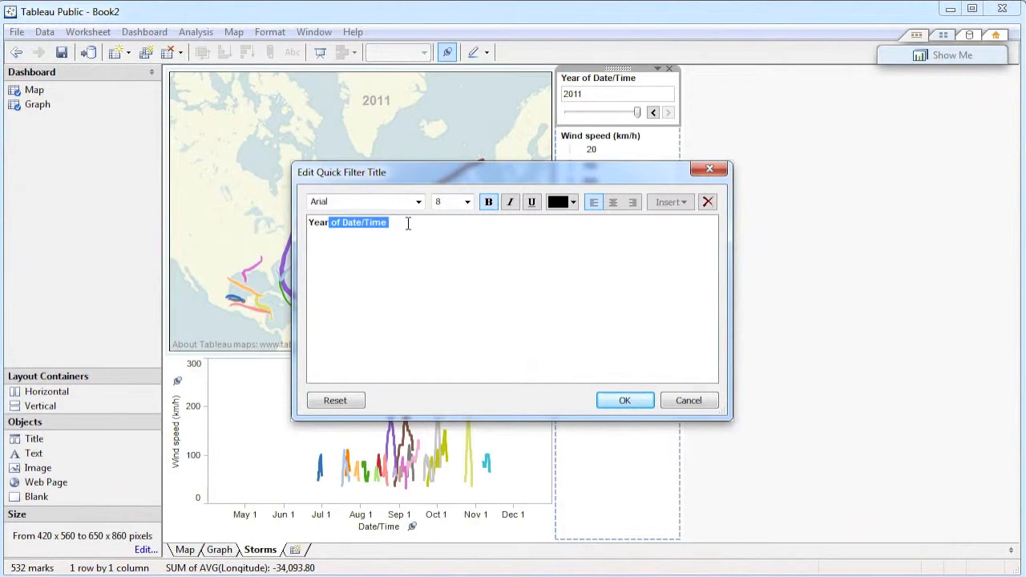
pyautogui.press('BackSpace')
pyautogui.click(629, 401)
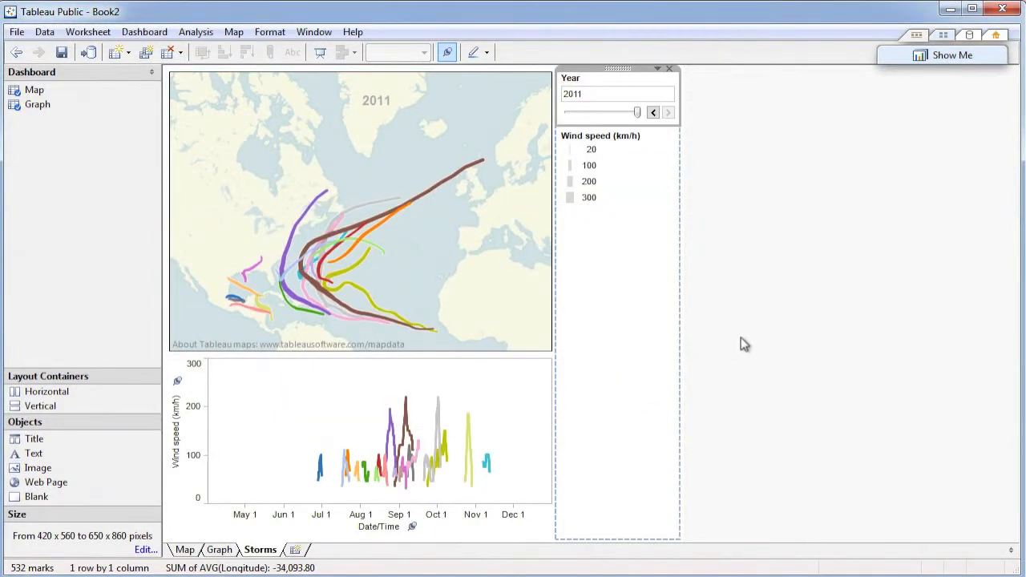
# Examine the minimum and maximum size settings of the Storms dashboard, then close them without making edits.
pyautogui.click(471, 283)
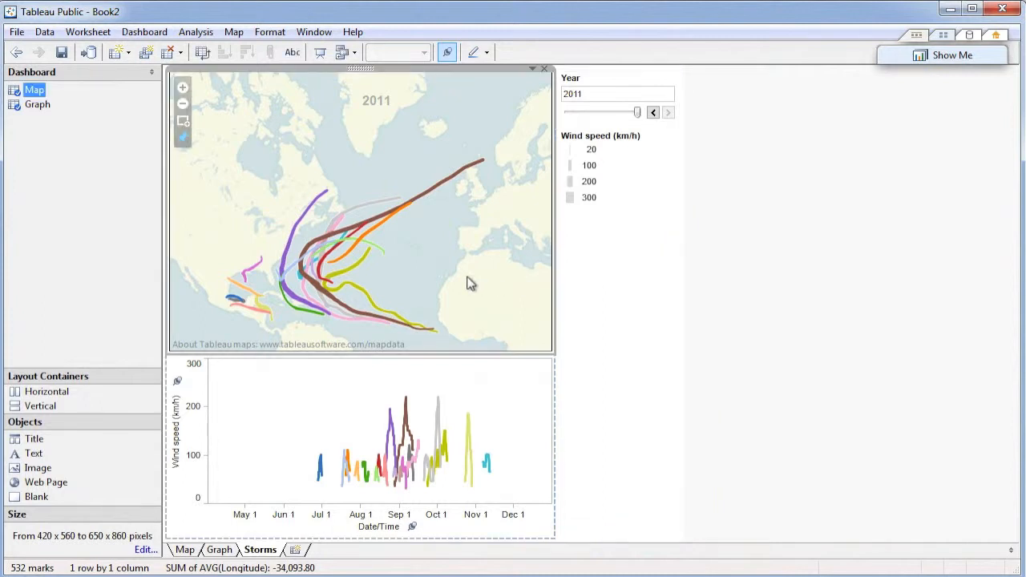
pyautogui.click(755, 270)
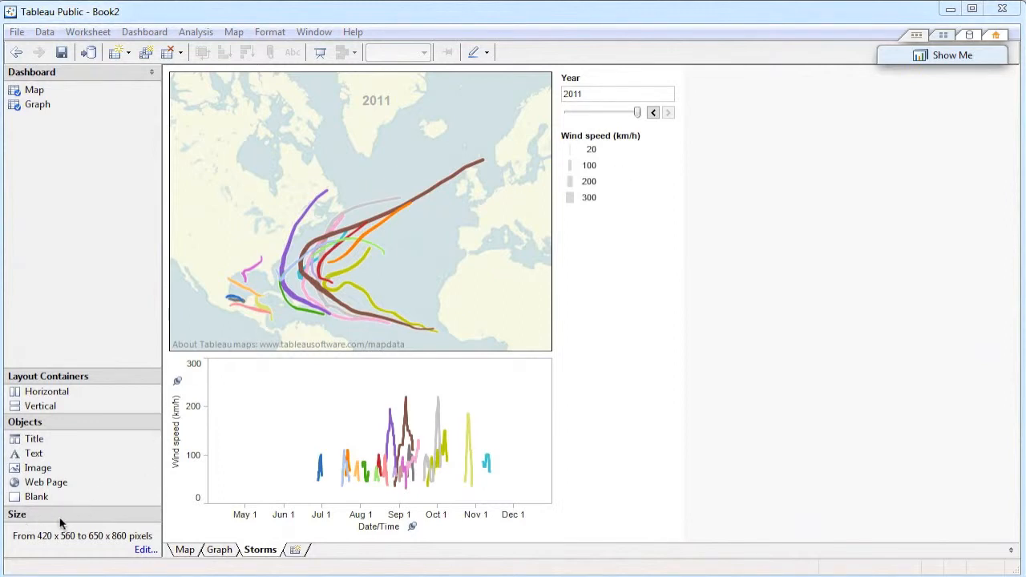
pyautogui.click(145, 551)
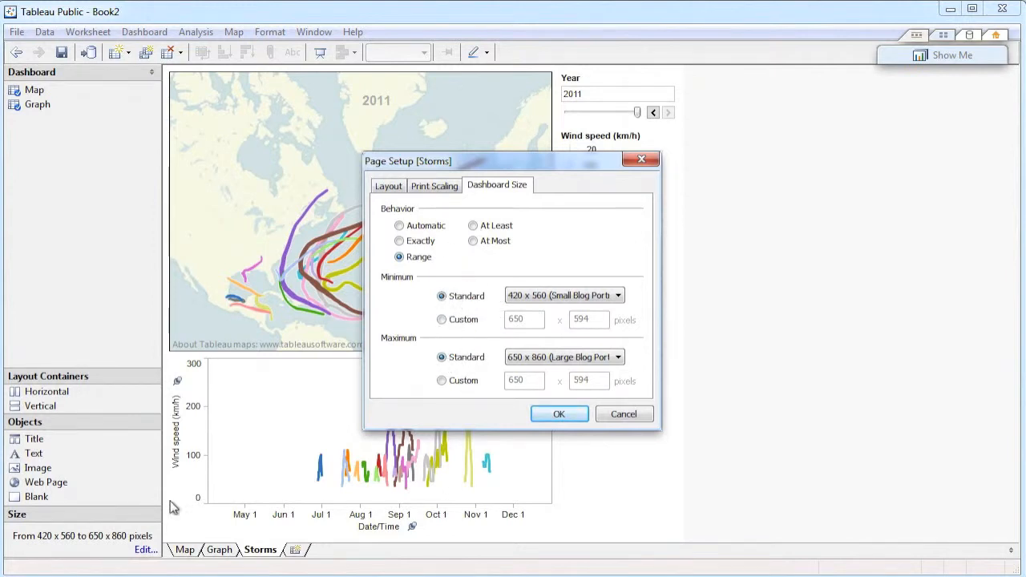
pyautogui.click(623, 413)
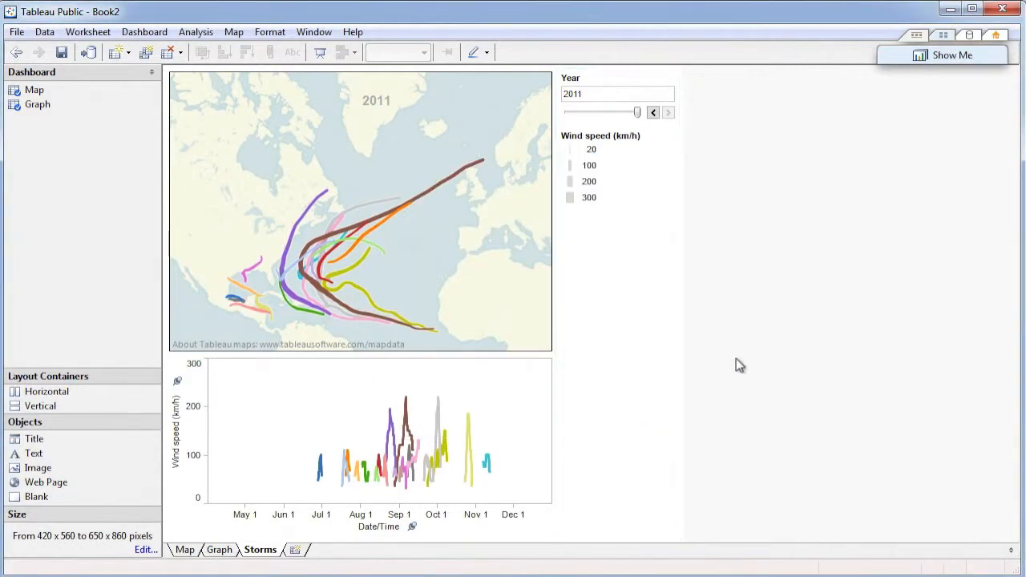
# Start saving the workbook to the web and log in to Tableau Public with the account password.
pyautogui.click(16, 32)
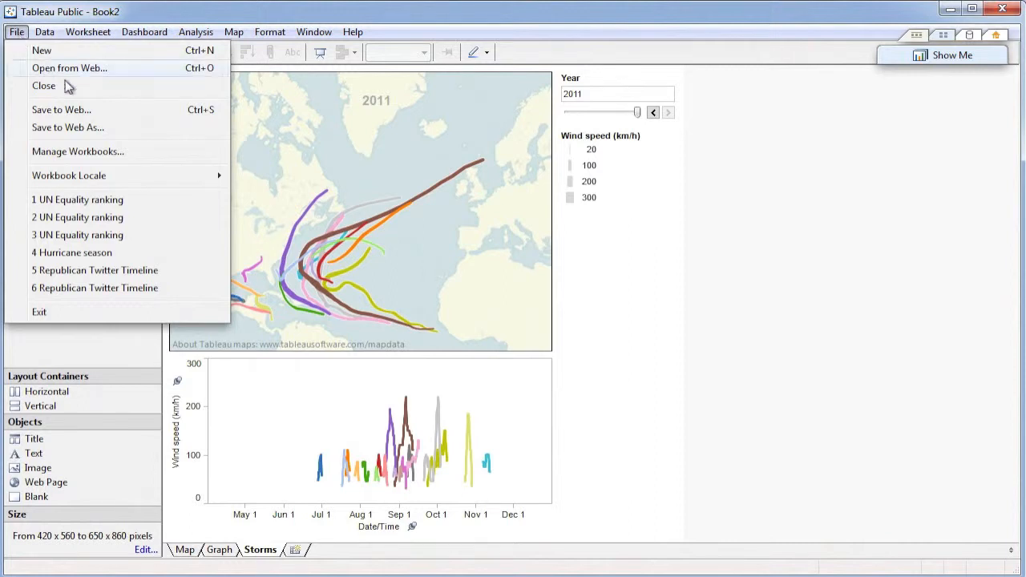
pyautogui.click(77, 112)
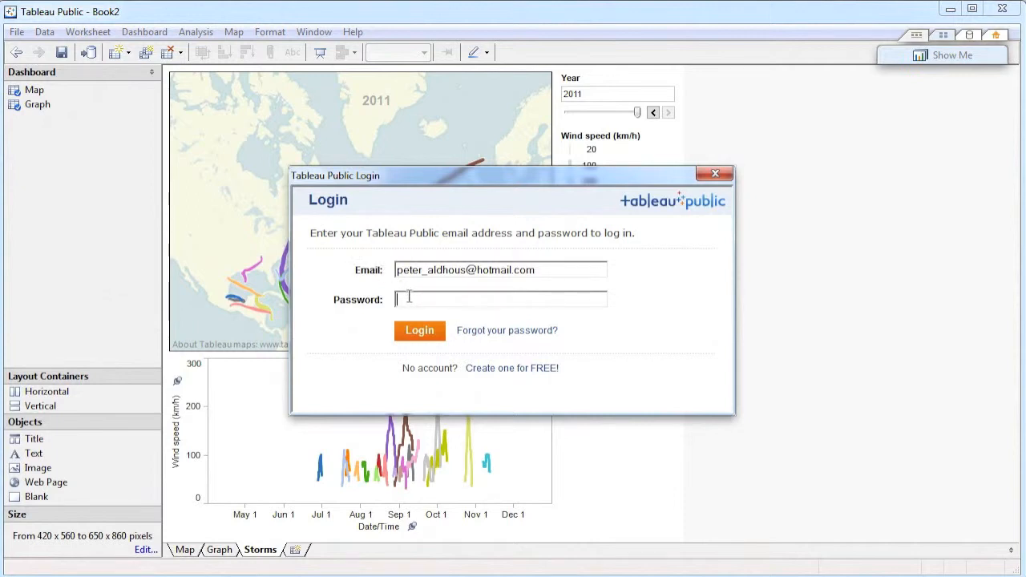
pyautogui.write('••••••••')
pyautogui.press('Return')
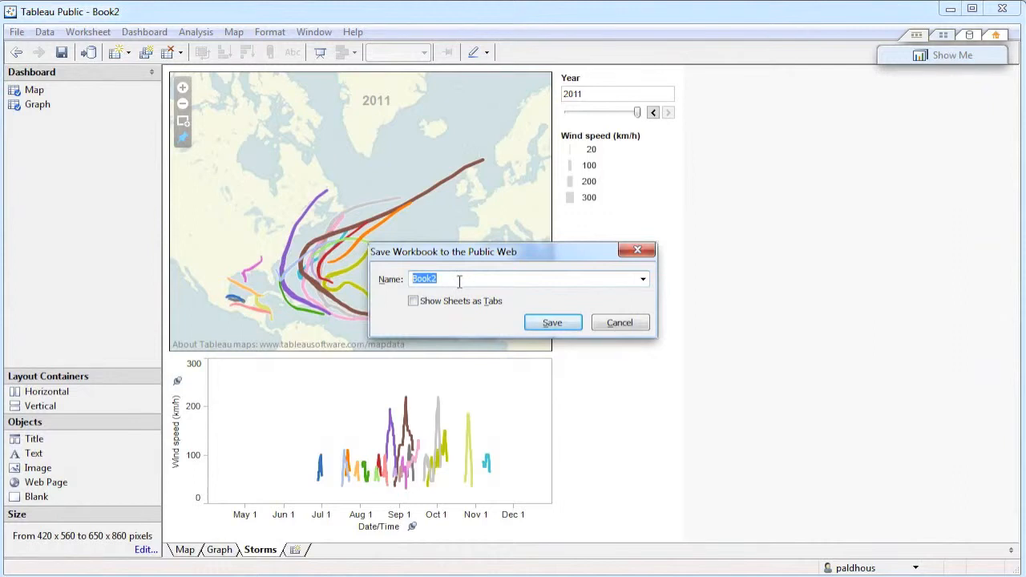
# Save the workbook to the public web as storms and copy the HTML embed code of the Storms view.
pyautogui.press('BackSpace')
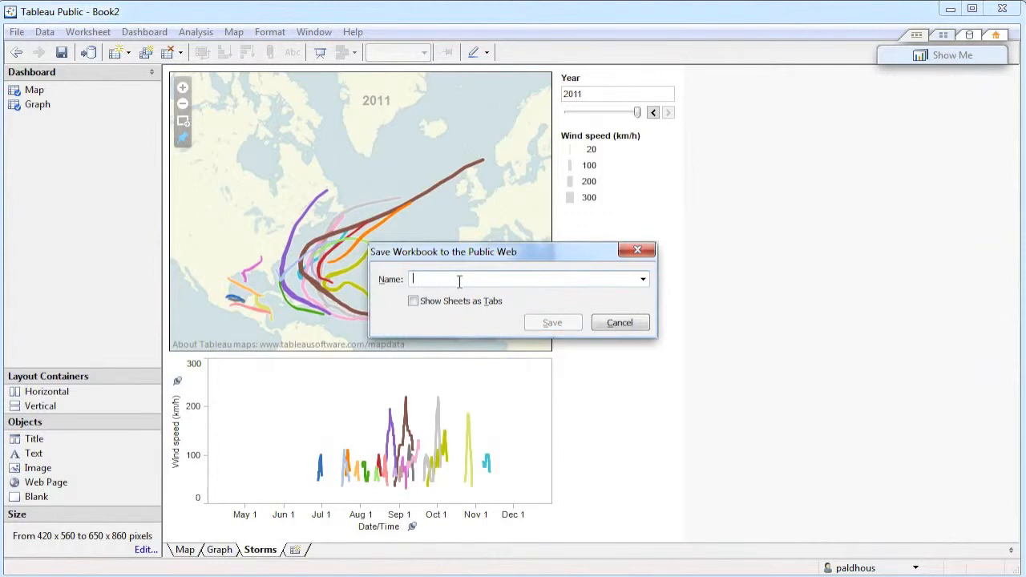
pyautogui.write('storms')
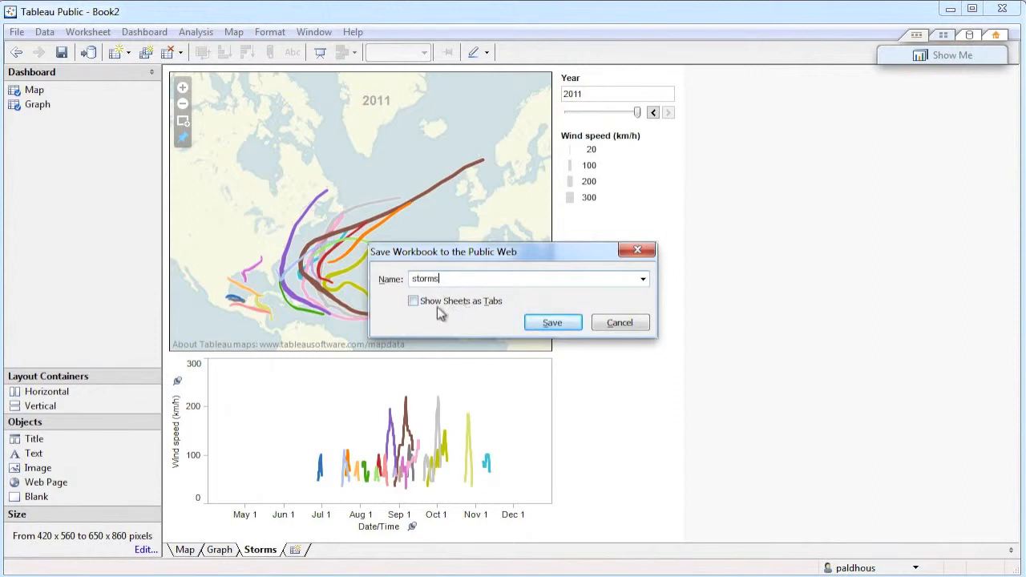
pyautogui.click(553, 324)
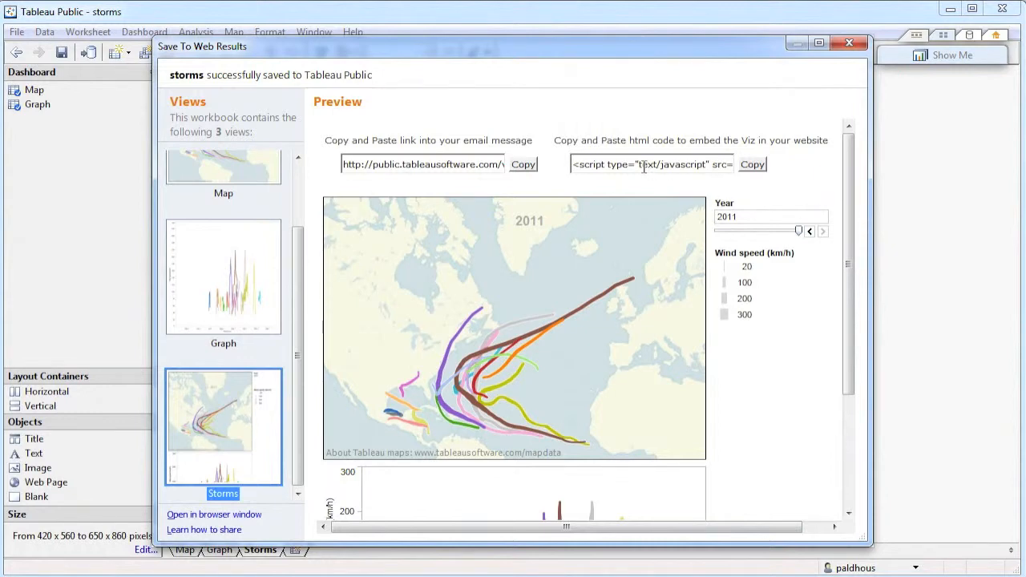
pyautogui.click(758, 166)
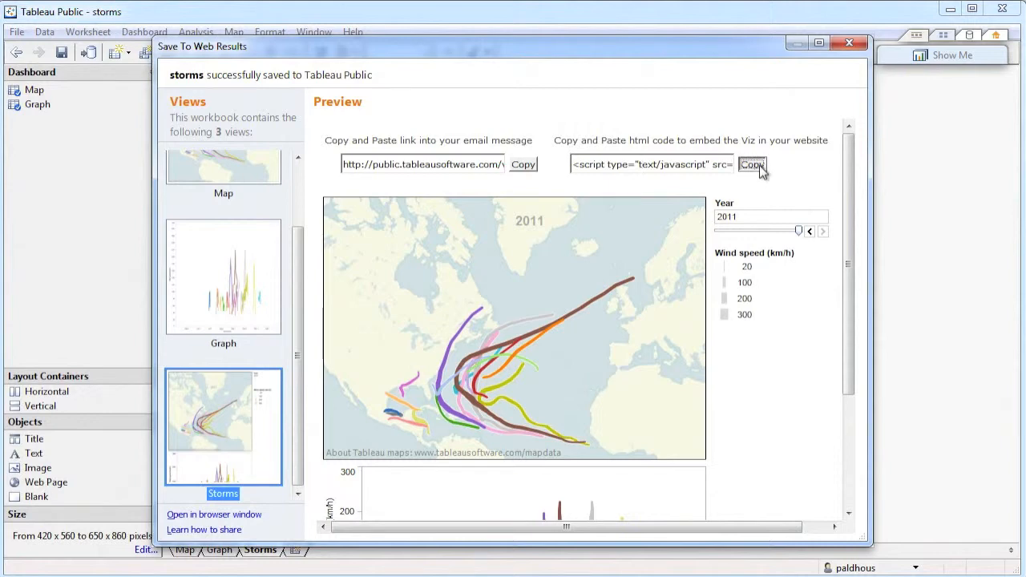